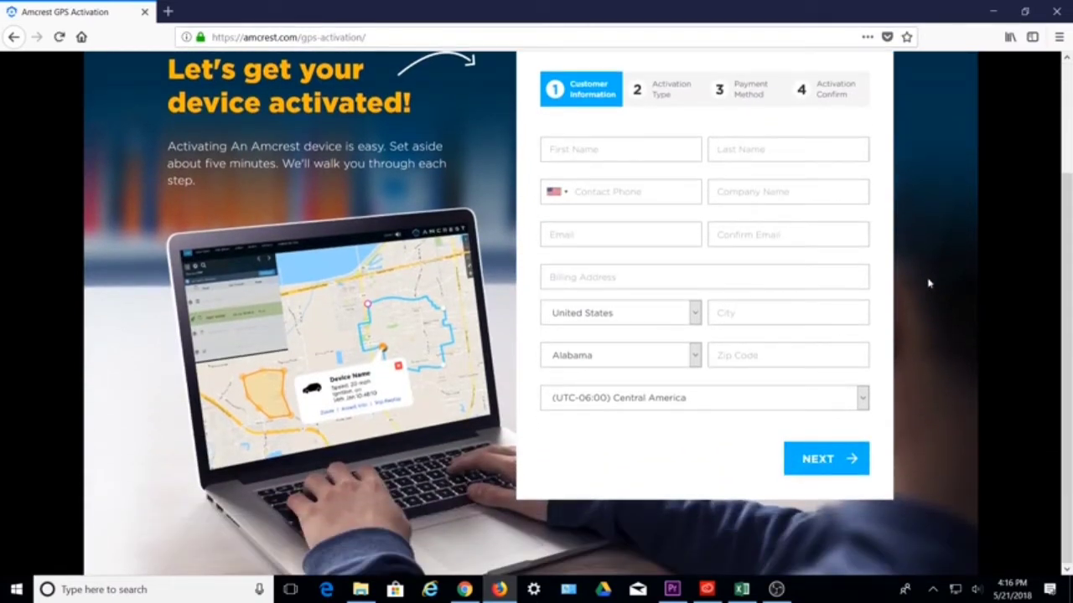
Go to the amcrestgpstracker portal address in the browser
{"action": "left_click", "coordinate": [474, 37]}
{"action": "type", "text": "amcrestgpstracker"}
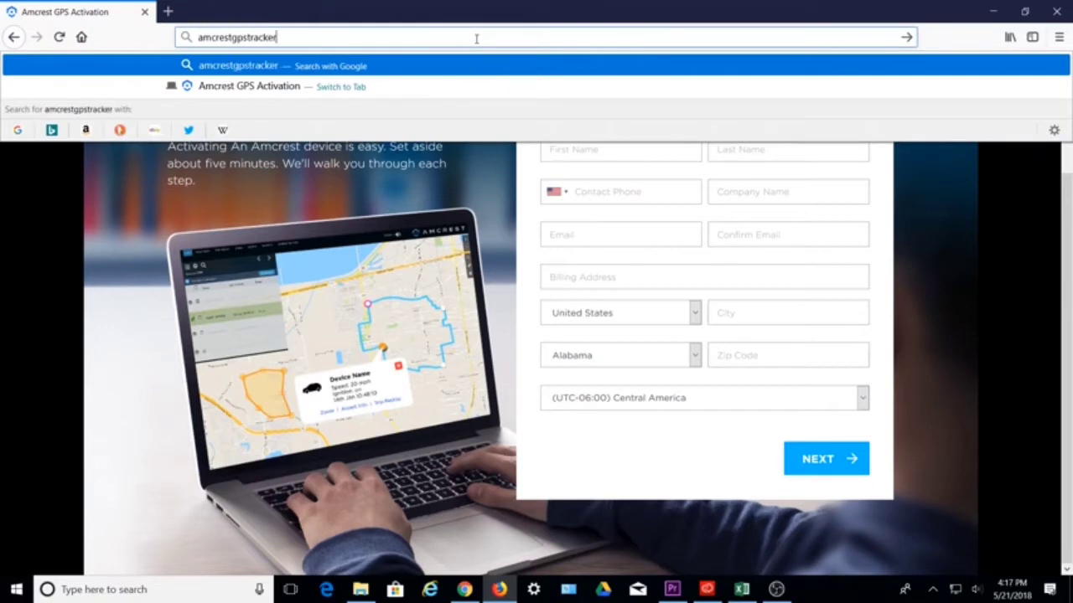
{"action": "key", "text": "ctrl+Return"}
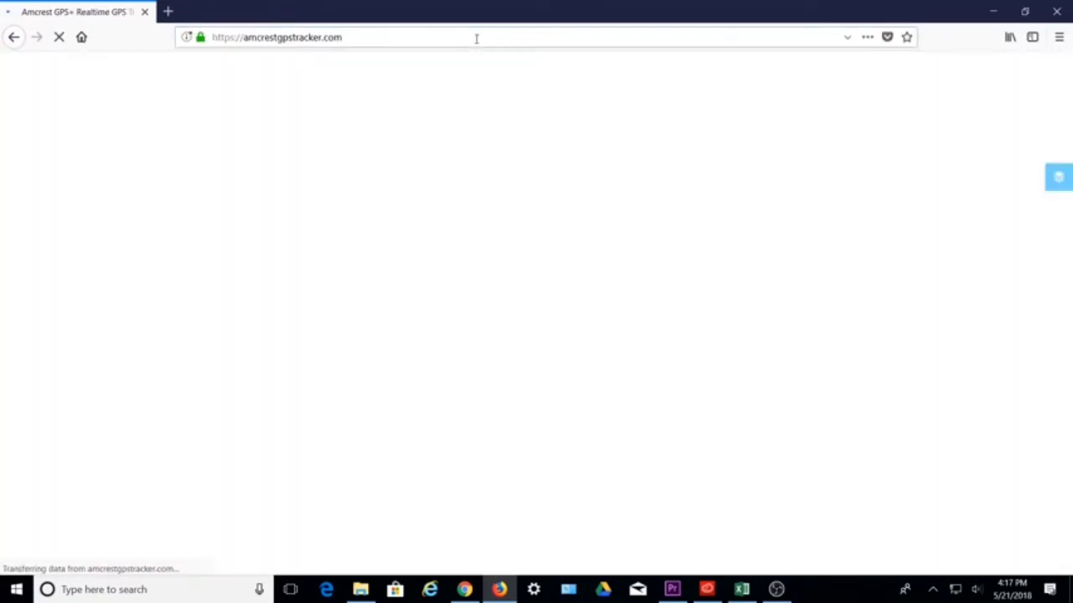
Sign in to the tracker portal with the account email and password
{"action": "left_click", "coordinate": [599, 467]}
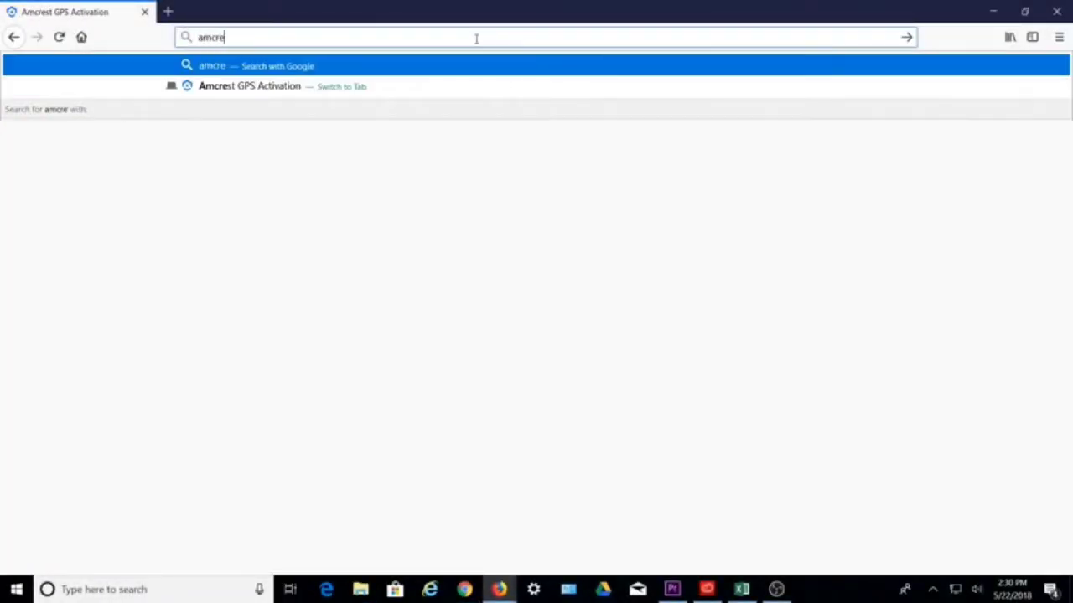
{"action": "type", "text": "stgpstracker.com/#!/login"}
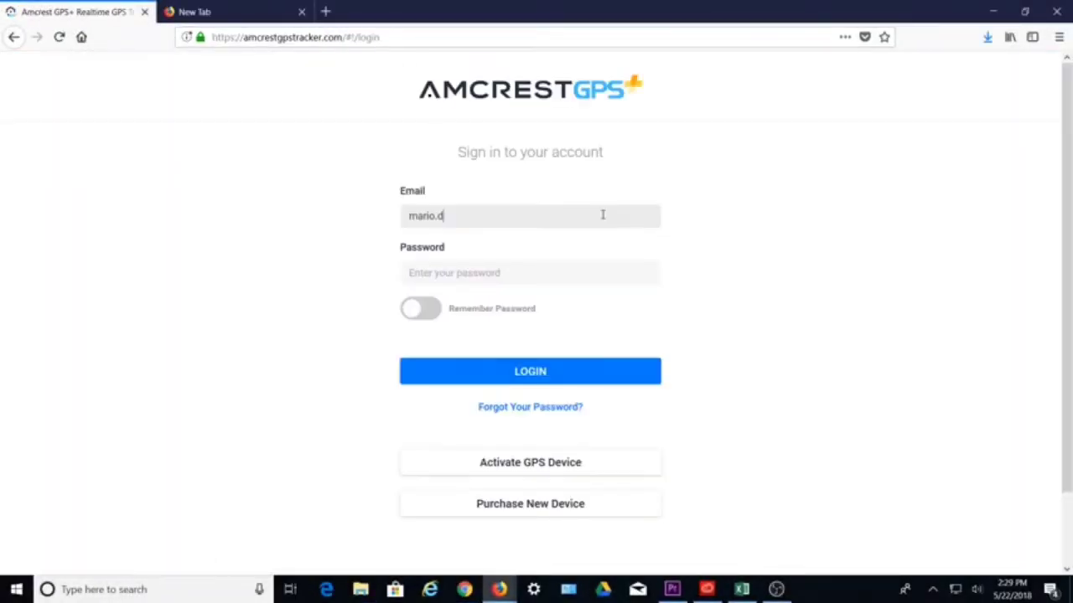
{"action": "type", "text": "@amcrest.com"}
{"action": "key", "text": "Tab"}
{"action": "type", "text": "**"}
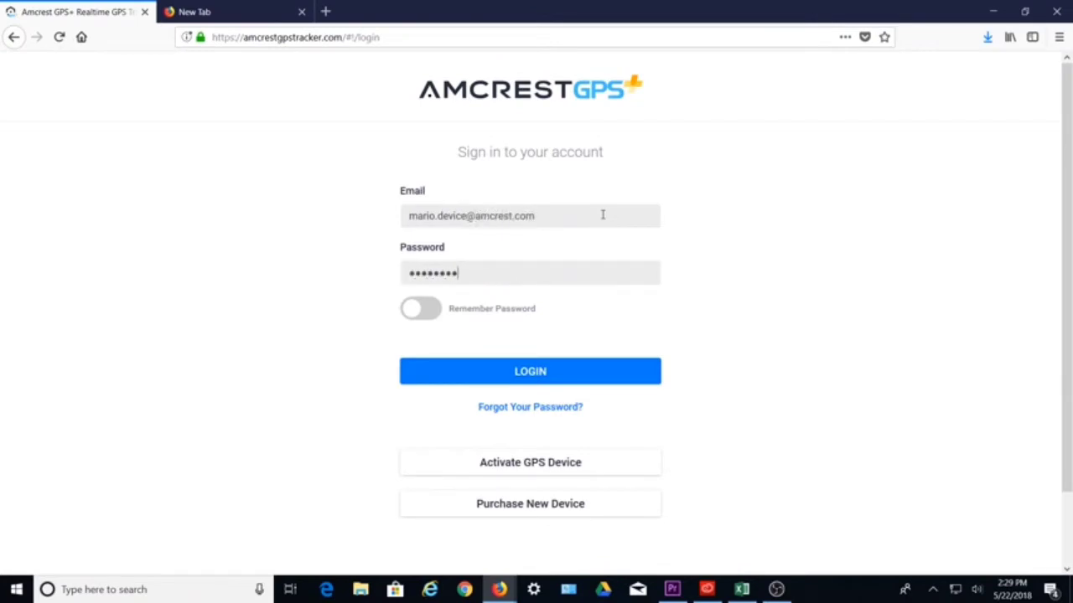
{"action": "key", "text": "Return"}
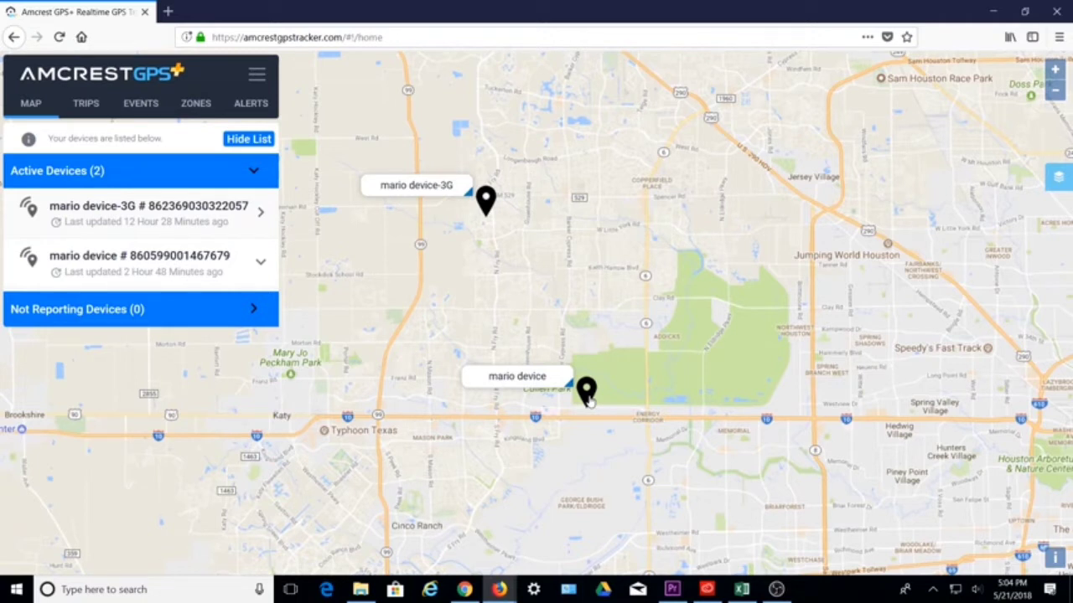
View mario device's latest details popup on the map, then close it
{"action": "left_click", "coordinate": [588, 400]}
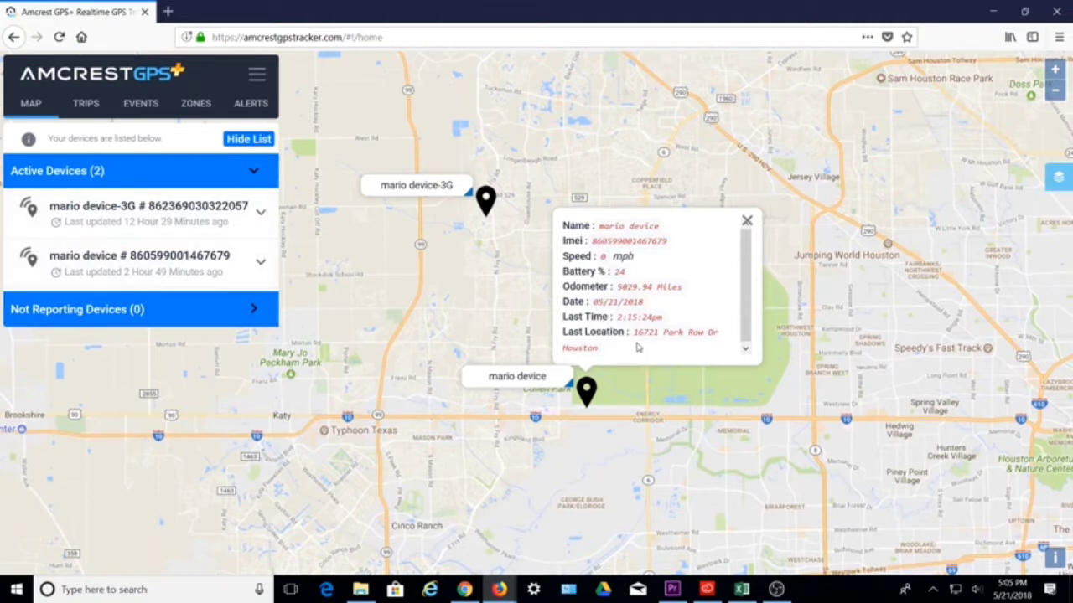
{"action": "left_click", "coordinate": [747, 221]}
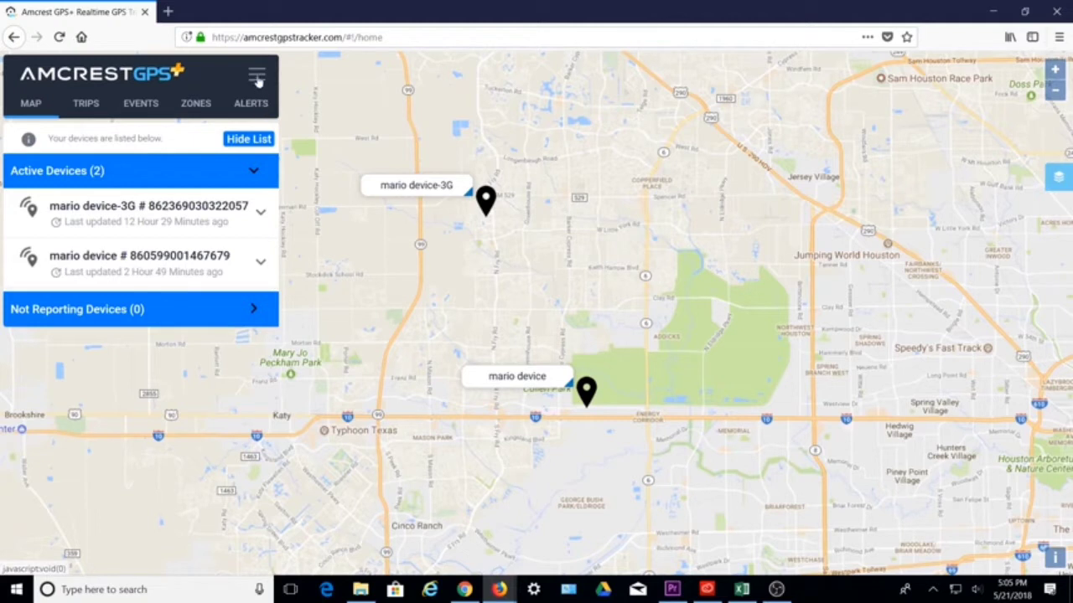
Check the account and subscription menu, then expand mario device in the device list
{"action": "left_click", "coordinate": [256, 75]}
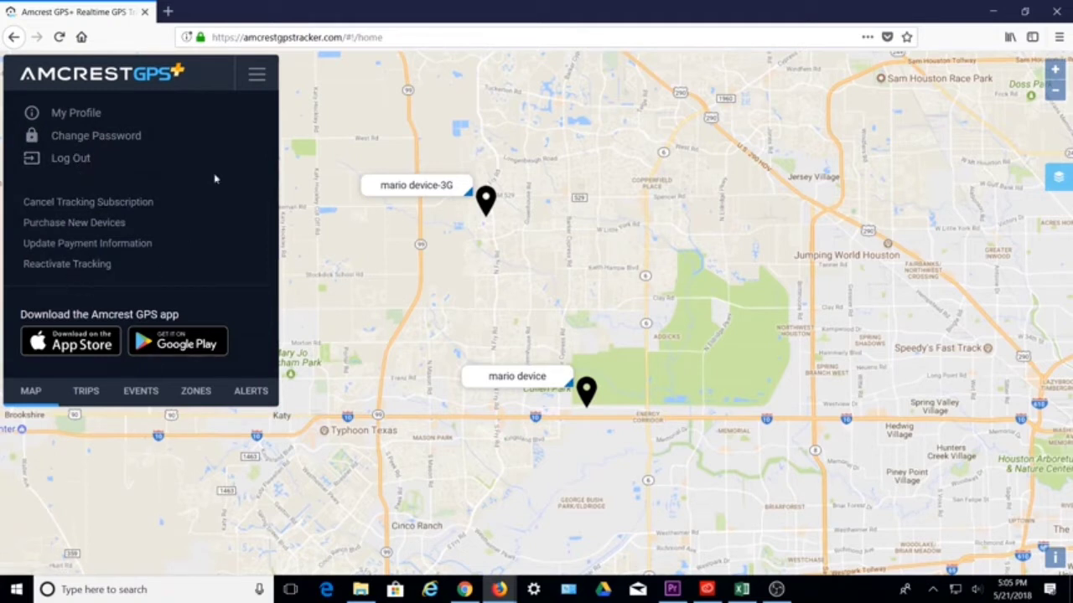
{"action": "left_click", "coordinate": [250, 84]}
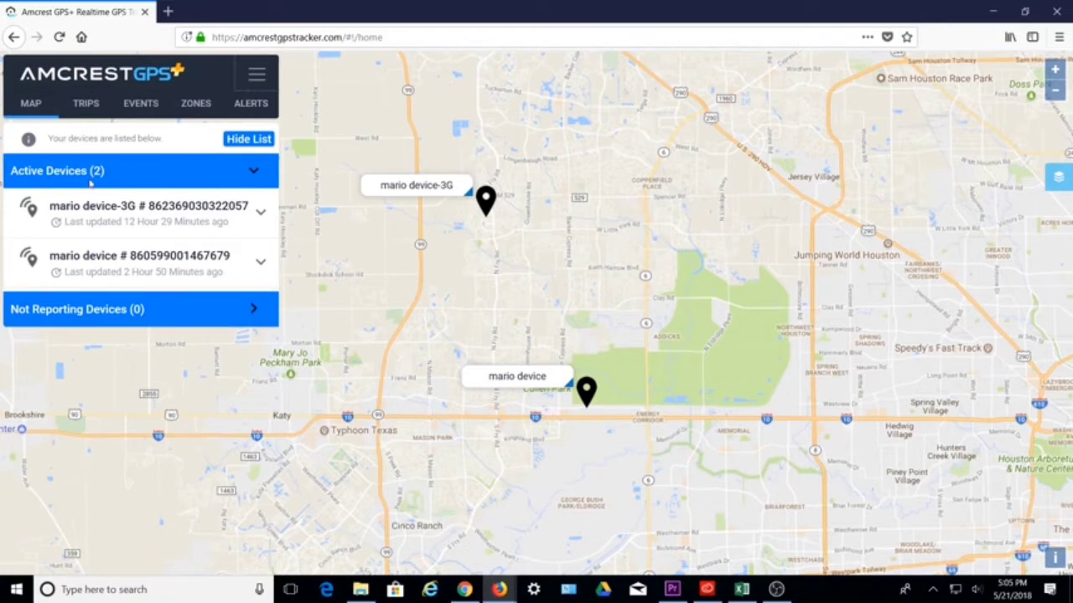
{"action": "left_click", "coordinate": [212, 279]}
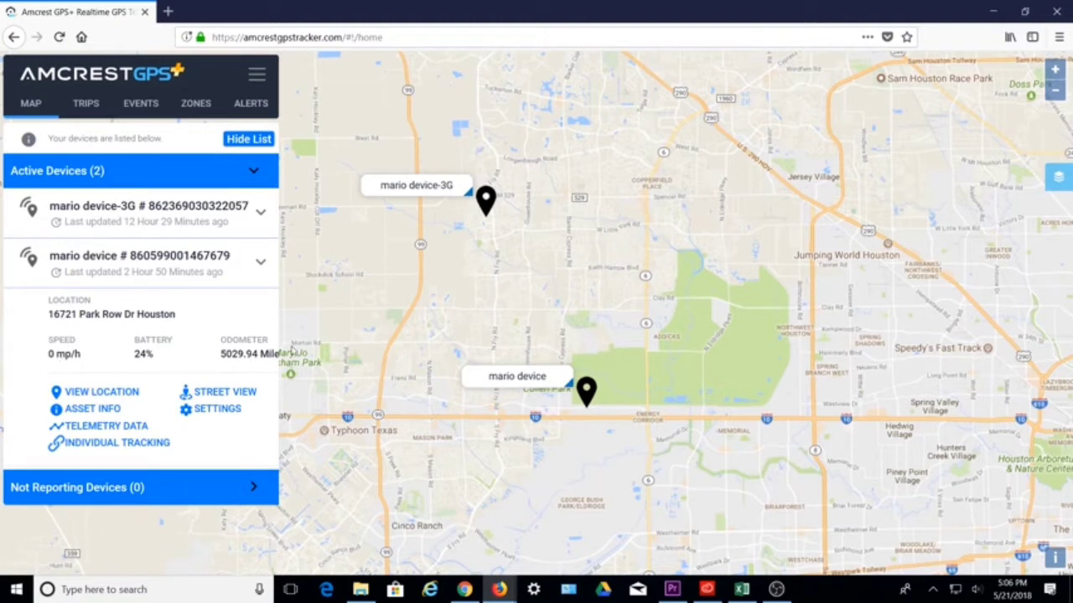
Zoom the map to mario device's location and open its Street View
{"action": "left_click", "coordinate": [586, 394]}
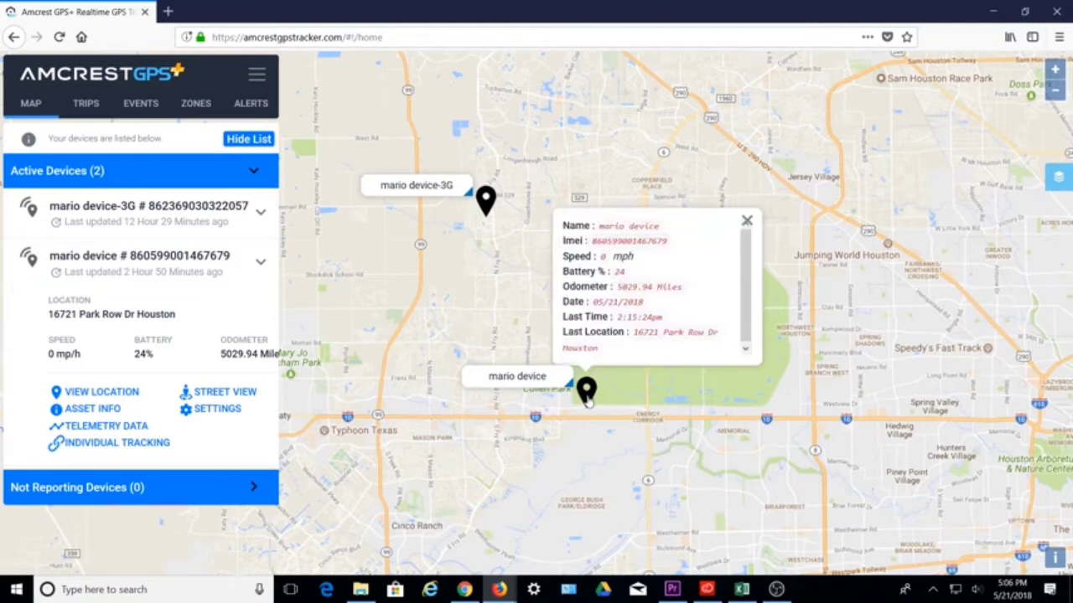
{"action": "left_click", "coordinate": [746, 222]}
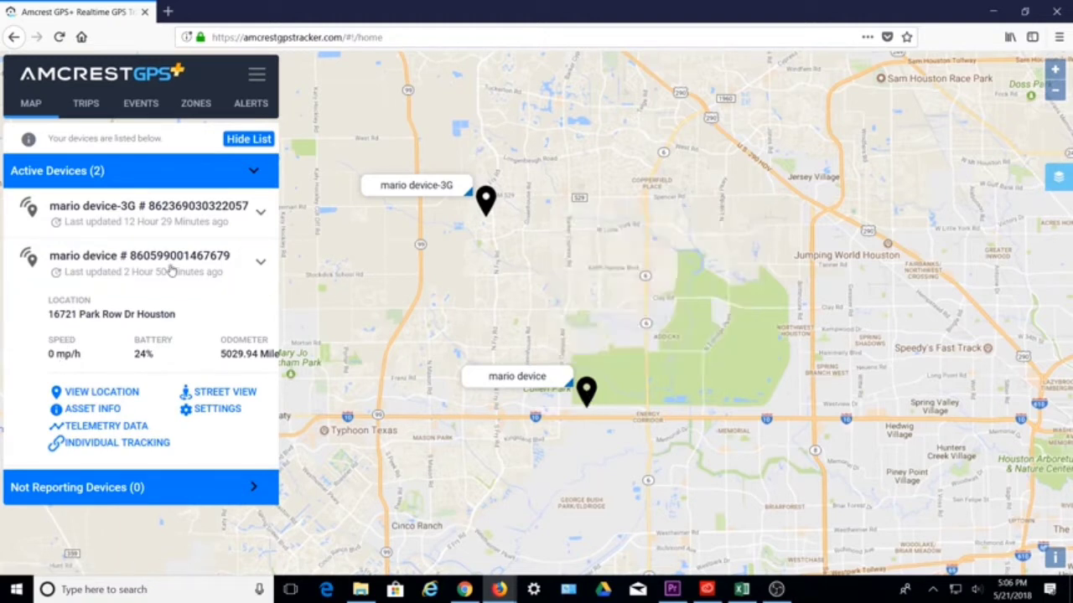
{"action": "left_click", "coordinate": [94, 395]}
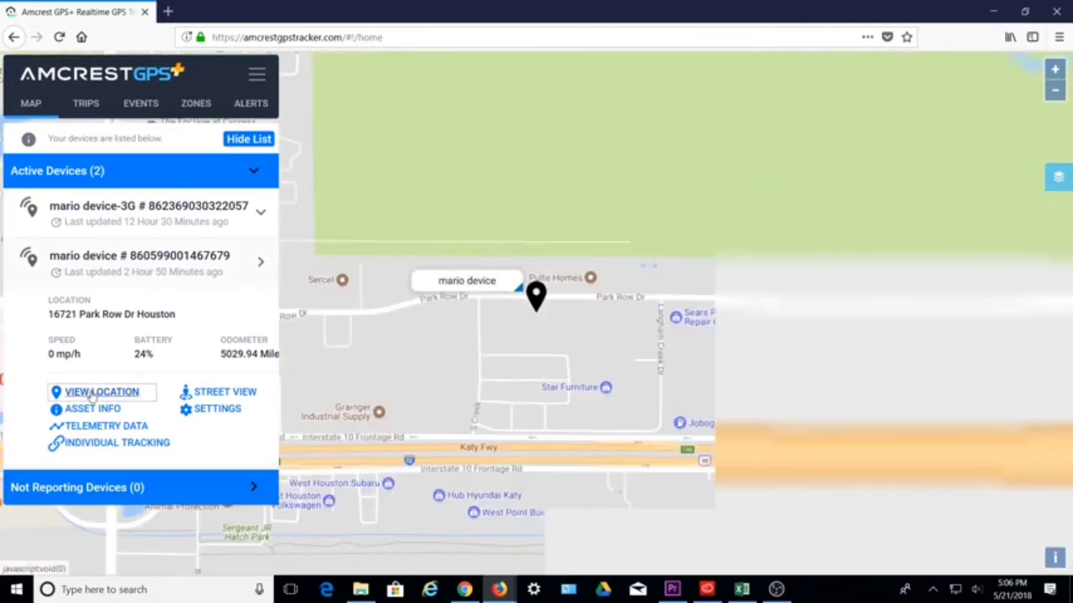
{"action": "left_click", "coordinate": [224, 394]}
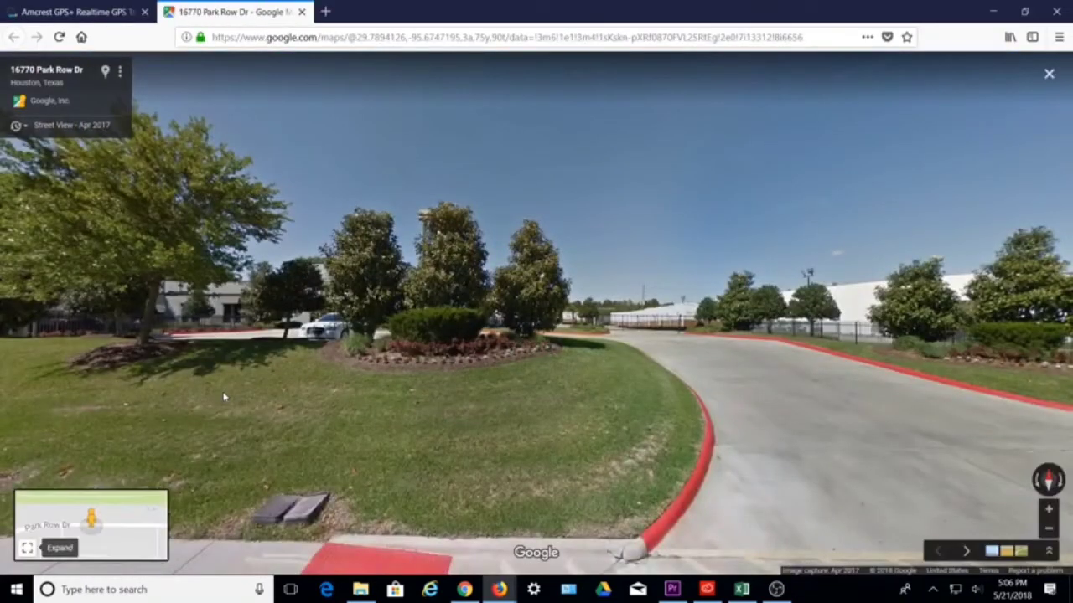
Move forward and turn around the Park Row Dr panorama, then close the Google Maps tab
{"action": "left_click", "coordinate": [766, 478]}
{"action": "left_click_drag", "start_coordinate": [597, 484], "coordinate": [207, 507]}
{"action": "left_click_drag", "start_coordinate": [790, 476], "coordinate": [179, 462]}
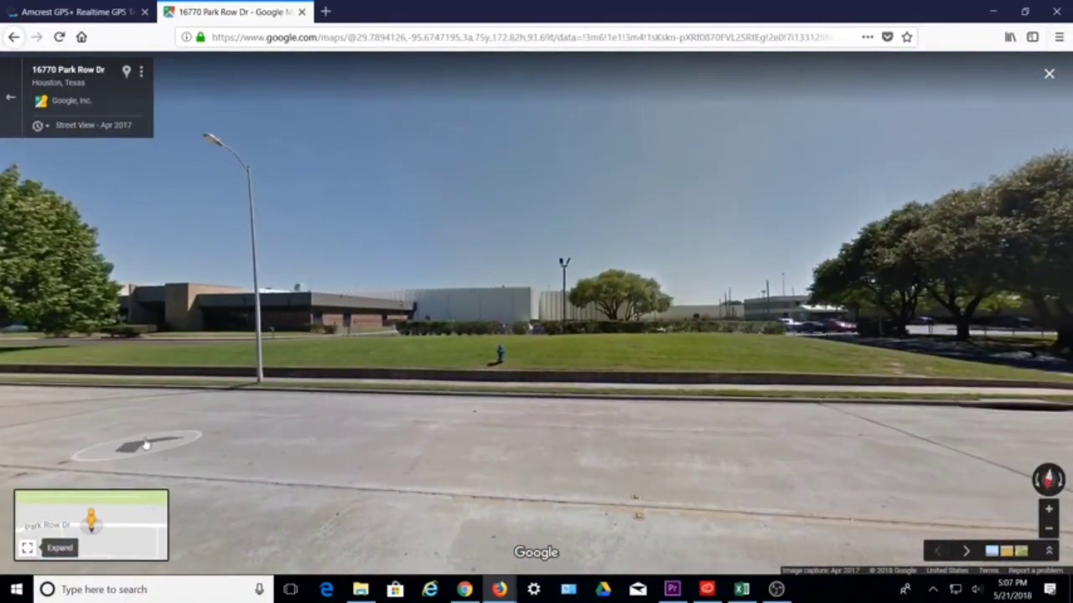
{"action": "left_click", "coordinate": [302, 12]}
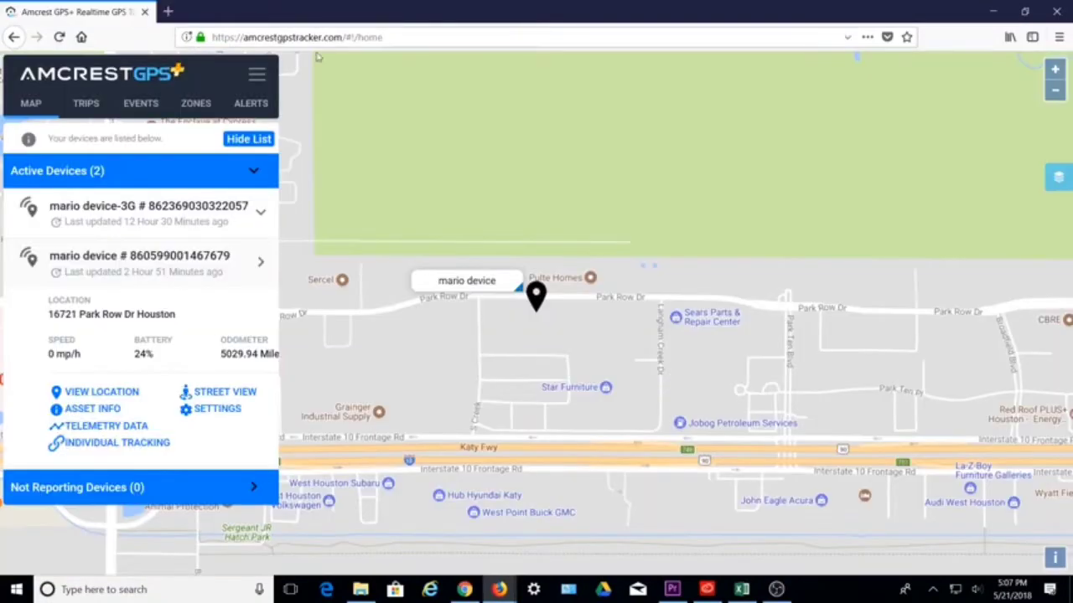
{"action": "left_click", "coordinate": [99, 410]}
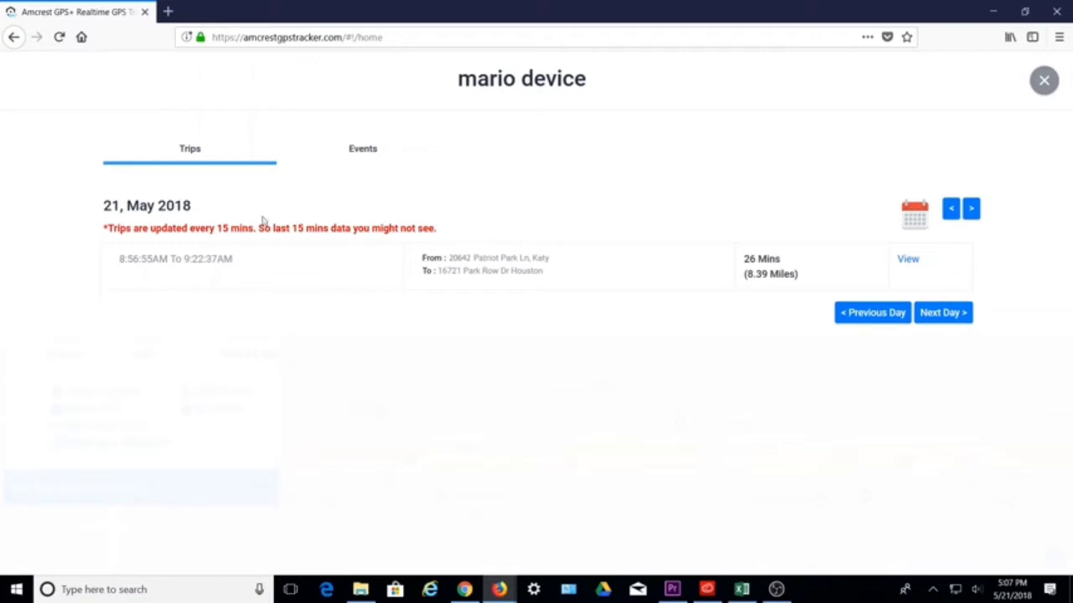
{"action": "left_click", "coordinate": [377, 151]}
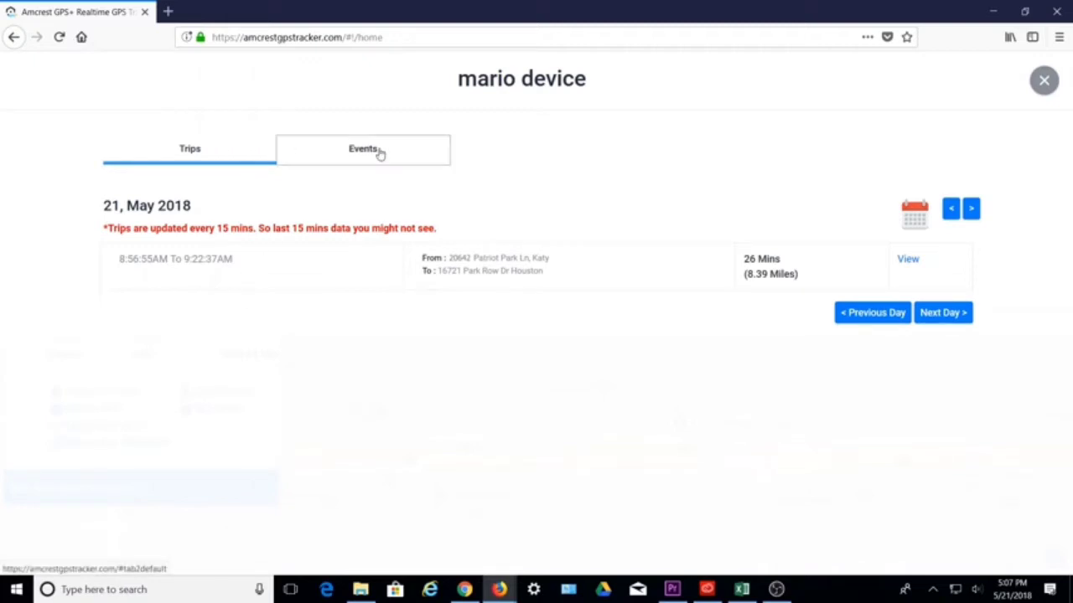
{"action": "left_click", "coordinate": [201, 154]}
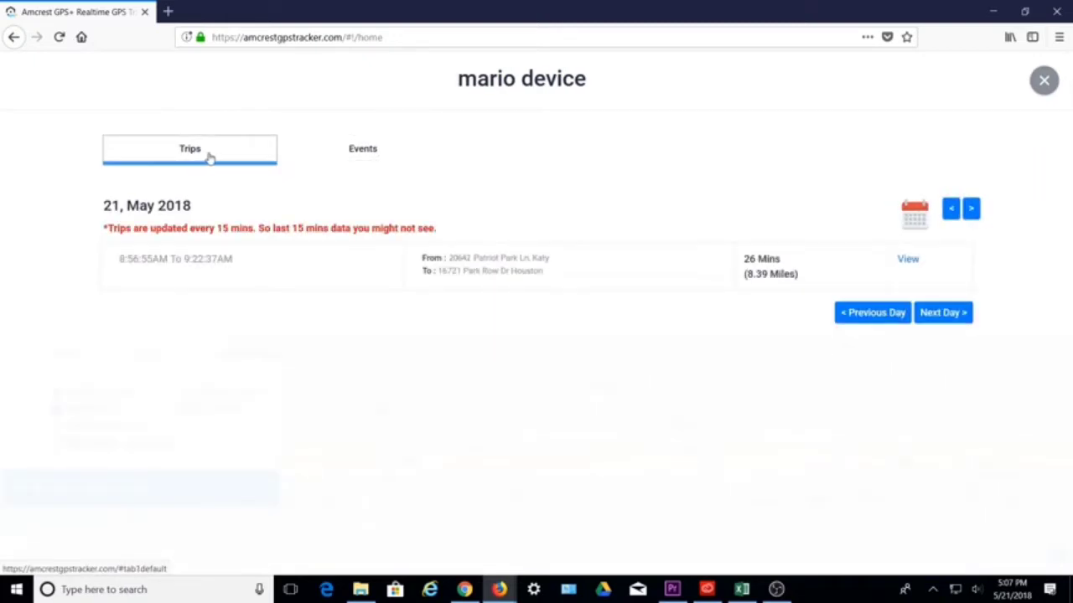
{"action": "left_click", "coordinate": [1043, 79]}
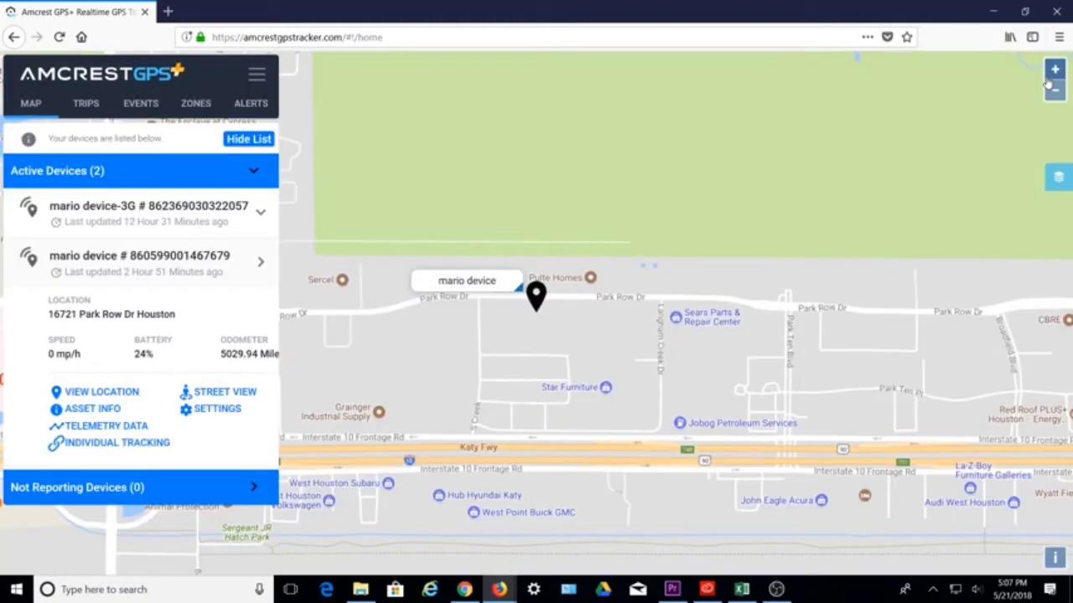
Export mario device's 05/20/2018 telemetry to CSV and open it in Microsoft Excel
{"action": "left_click", "coordinate": [109, 425]}
{"action": "left_click", "coordinate": [598, 118]}
{"action": "left_click", "coordinate": [425, 264]}
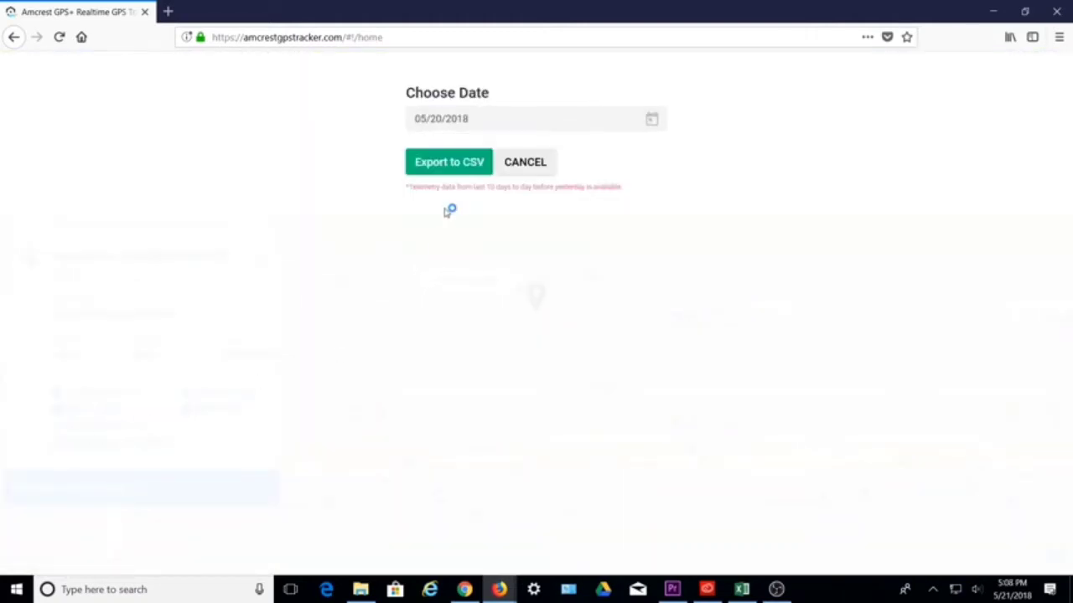
{"action": "left_click", "coordinate": [453, 163]}
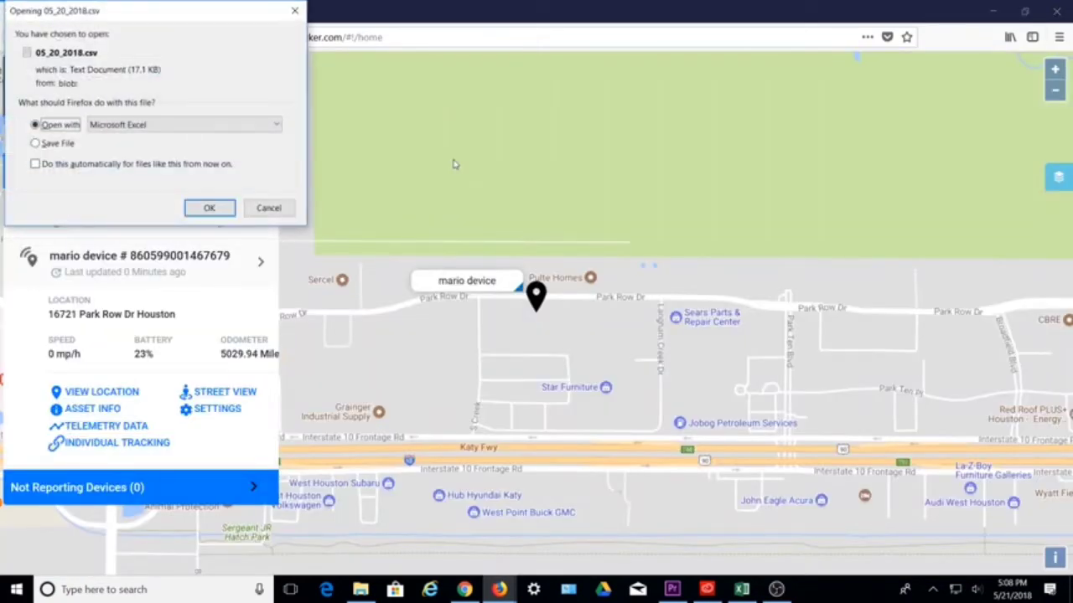
{"action": "left_click", "coordinate": [220, 211]}
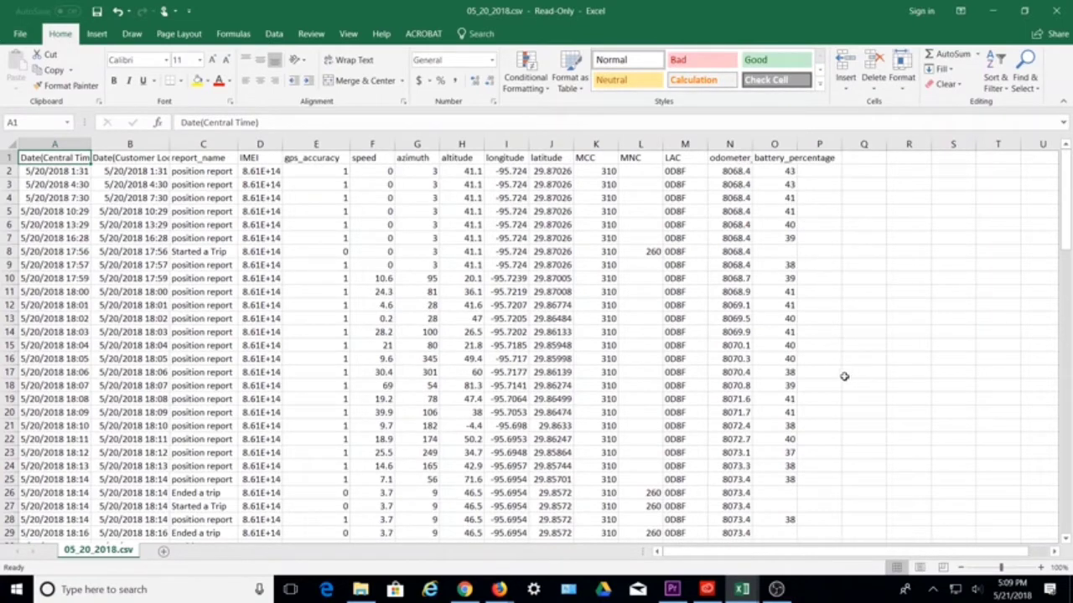
Scroll down through the 05_20_2018.csv position reports, then return toward the top
{"action": "scroll", "coordinate": [844, 376], "scroll_direction": "down", "scroll_amount": 6}
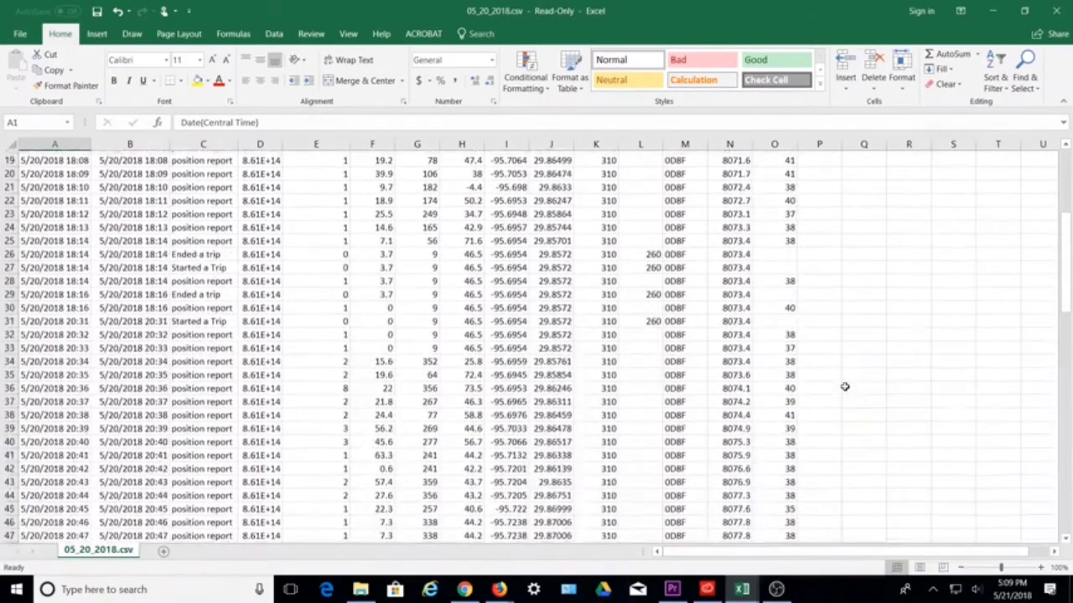
{"action": "scroll", "coordinate": [845, 386], "scroll_direction": "down", "scroll_amount": 11}
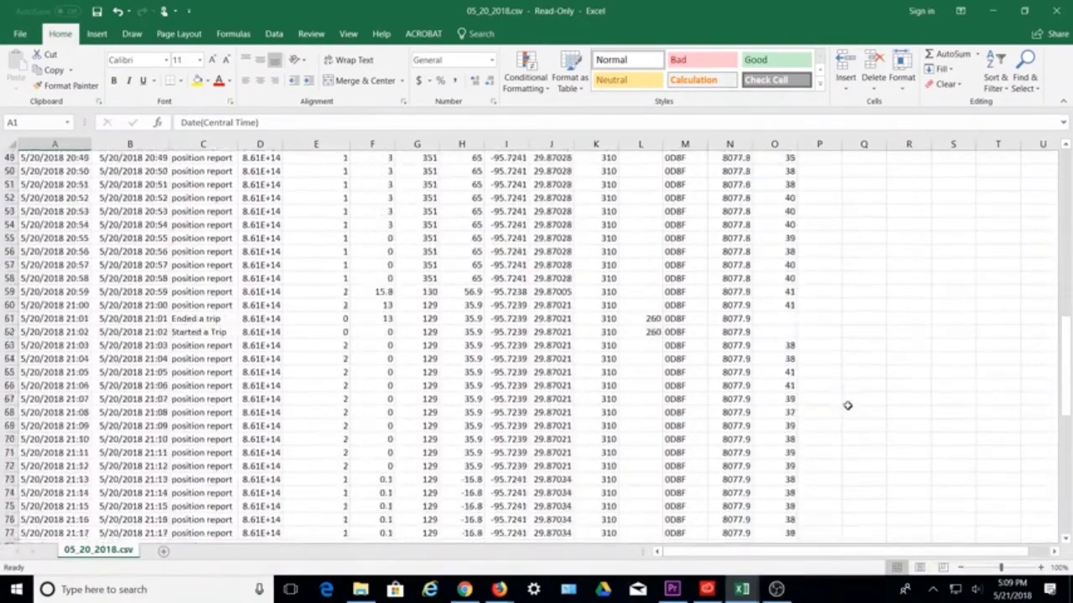
{"action": "scroll", "coordinate": [847, 411], "scroll_direction": "down", "scroll_amount": 9}
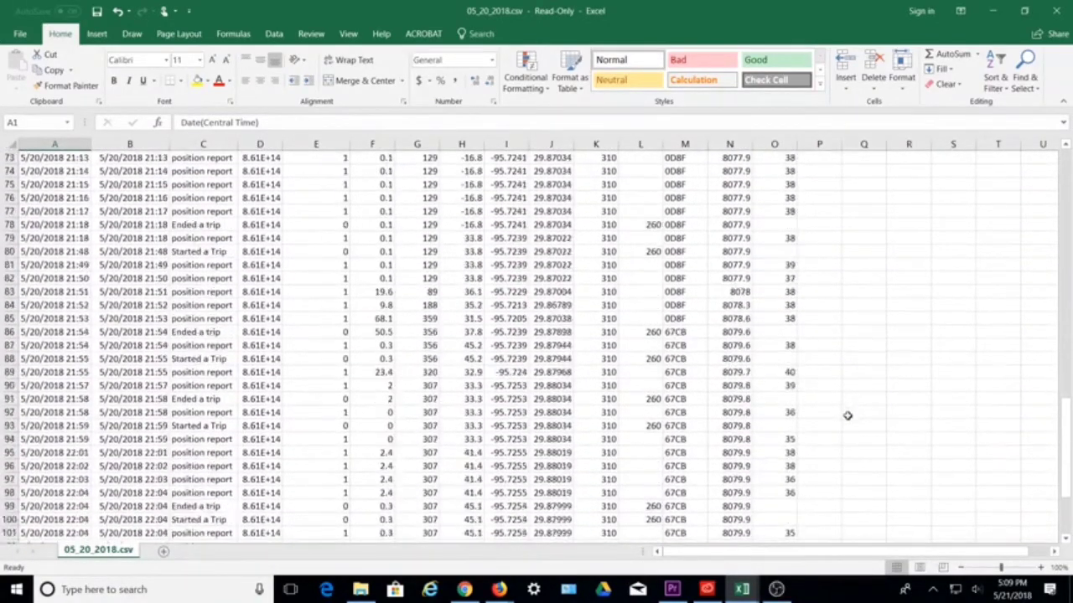
{"action": "scroll", "coordinate": [847, 416], "scroll_direction": "down", "scroll_amount": 3}
{"action": "left_click_drag", "start_coordinate": [1061, 499], "coordinate": [1062, 228]}
Copy mario device's shareable three-day tracking link, then go to the device's Settings
{"action": "left_click", "coordinate": [992, 11]}
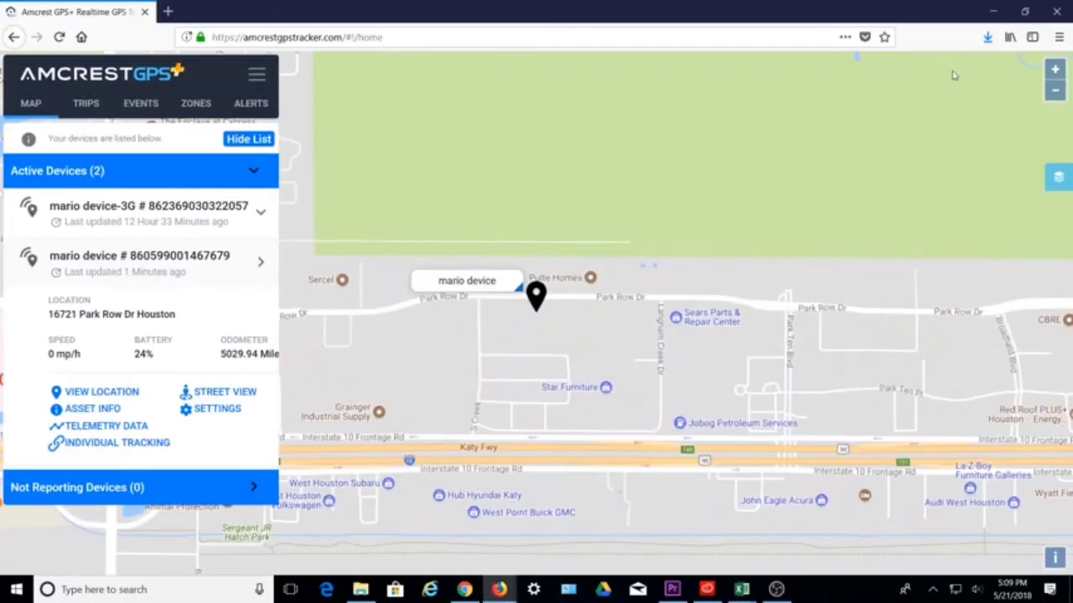
{"action": "left_click", "coordinate": [103, 445]}
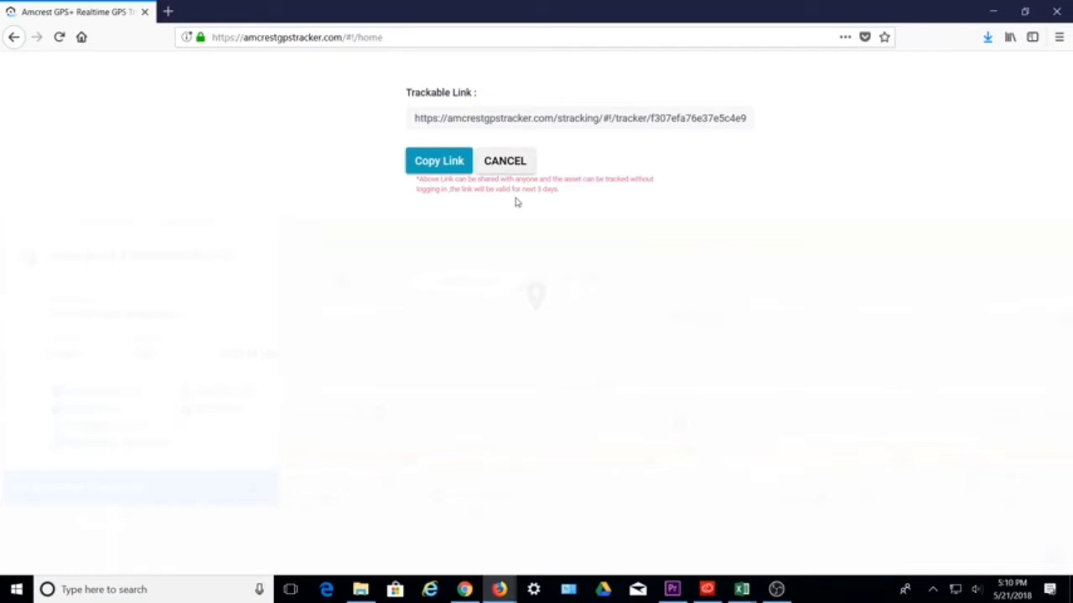
{"action": "left_click", "coordinate": [441, 164]}
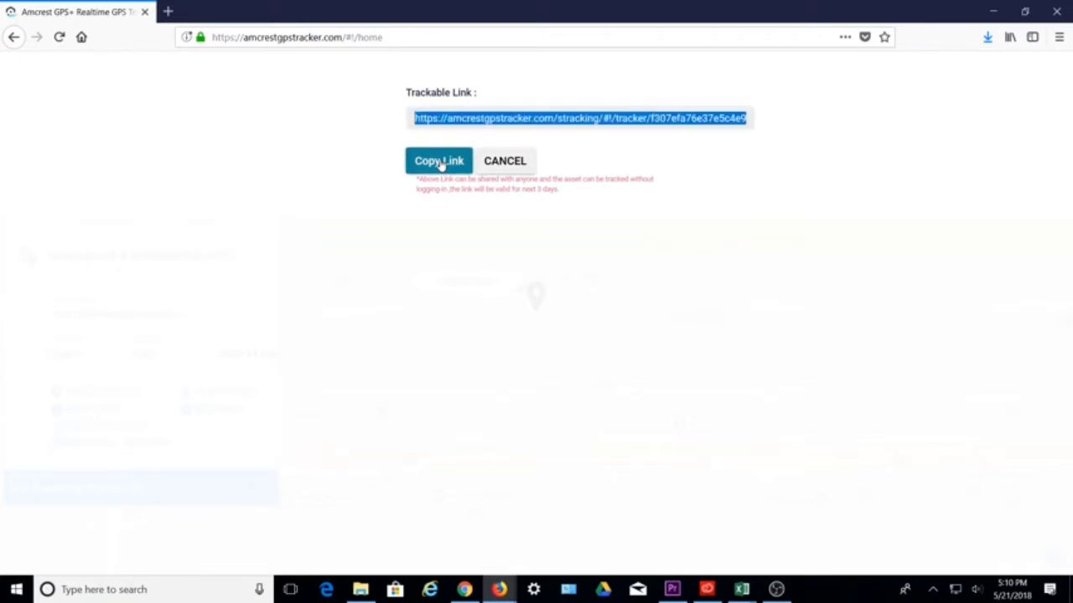
{"action": "left_click", "coordinate": [504, 161]}
{"action": "left_click", "coordinate": [220, 414]}
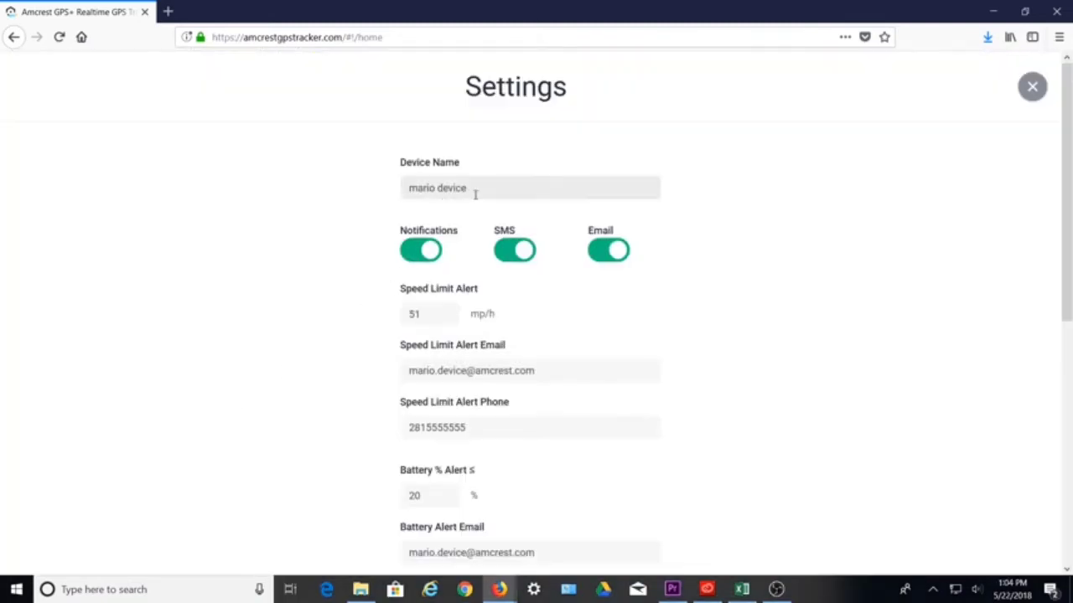
Keep notifications on and scroll through the 51 mp/h speed and 20% battery alerts to SAVE
{"action": "left_click", "coordinate": [426, 251]}
{"action": "left_click", "coordinate": [426, 251]}
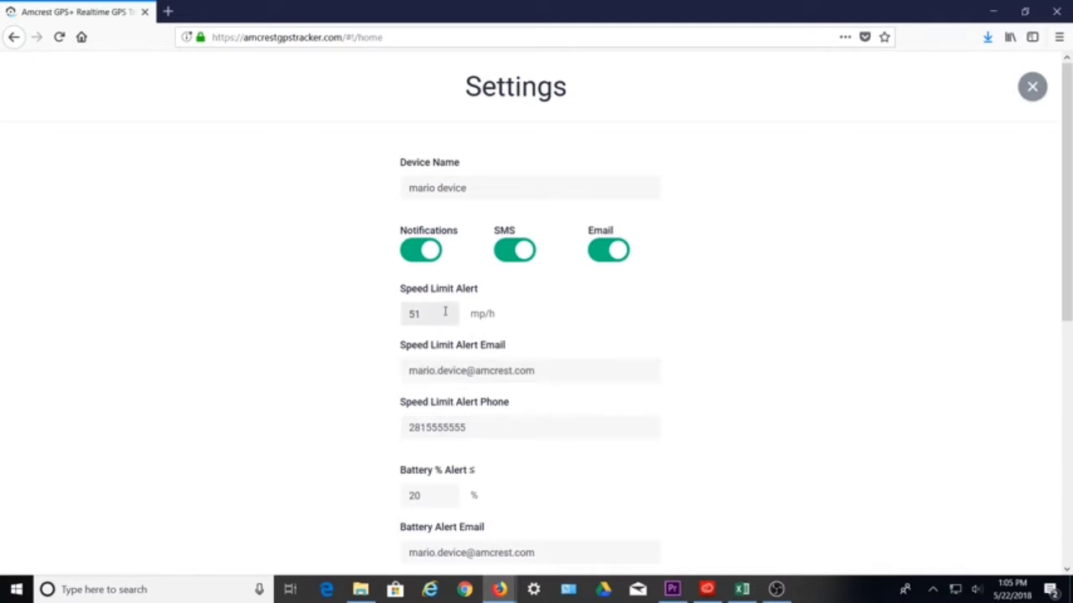
{"action": "scroll", "coordinate": [510, 431], "scroll_direction": "down", "scroll_amount": 2}
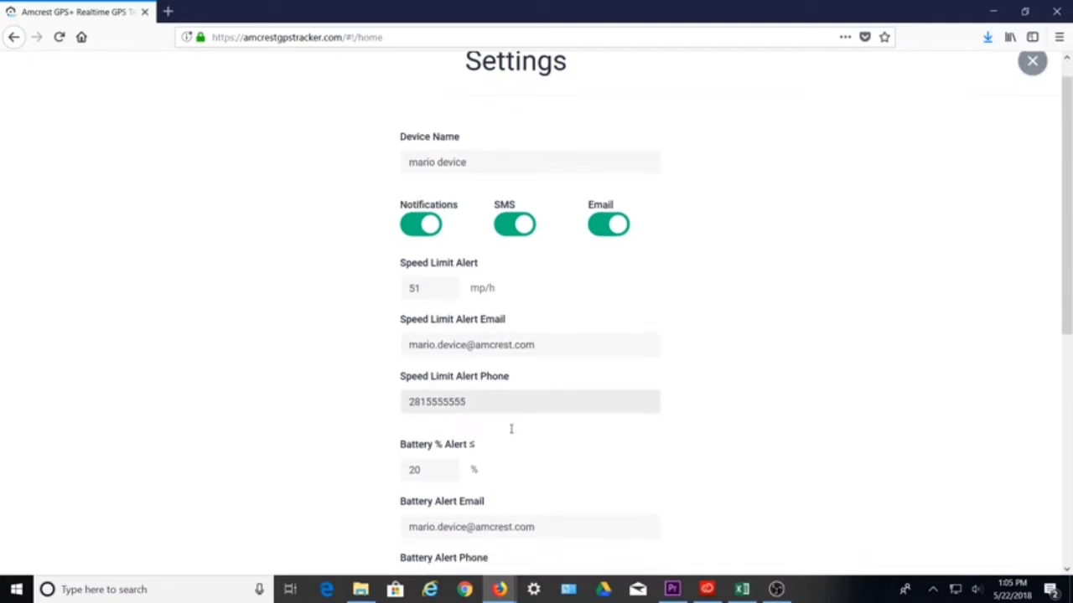
{"action": "scroll", "coordinate": [494, 435], "scroll_direction": "down", "scroll_amount": 4}
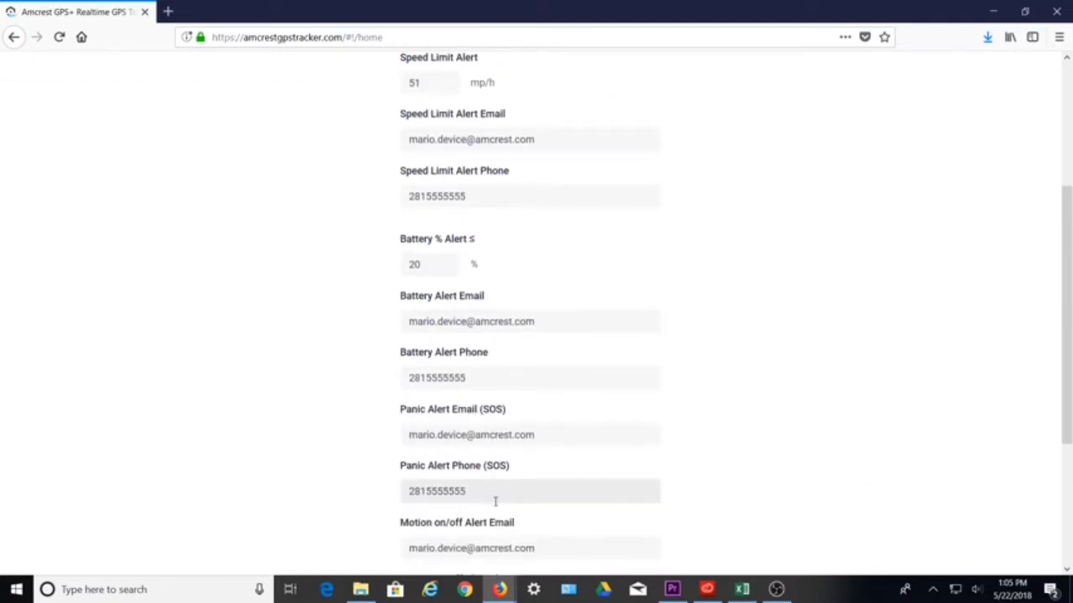
{"action": "scroll", "coordinate": [494, 495], "scroll_direction": "down", "scroll_amount": 2}
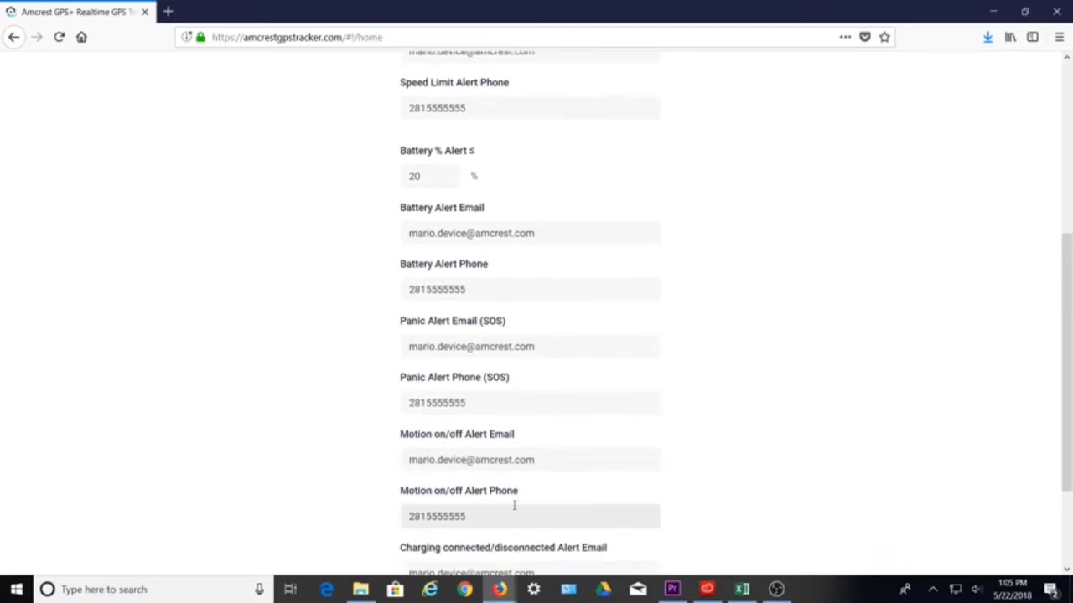
{"action": "scroll", "coordinate": [495, 469], "scroll_direction": "down", "scroll_amount": 4}
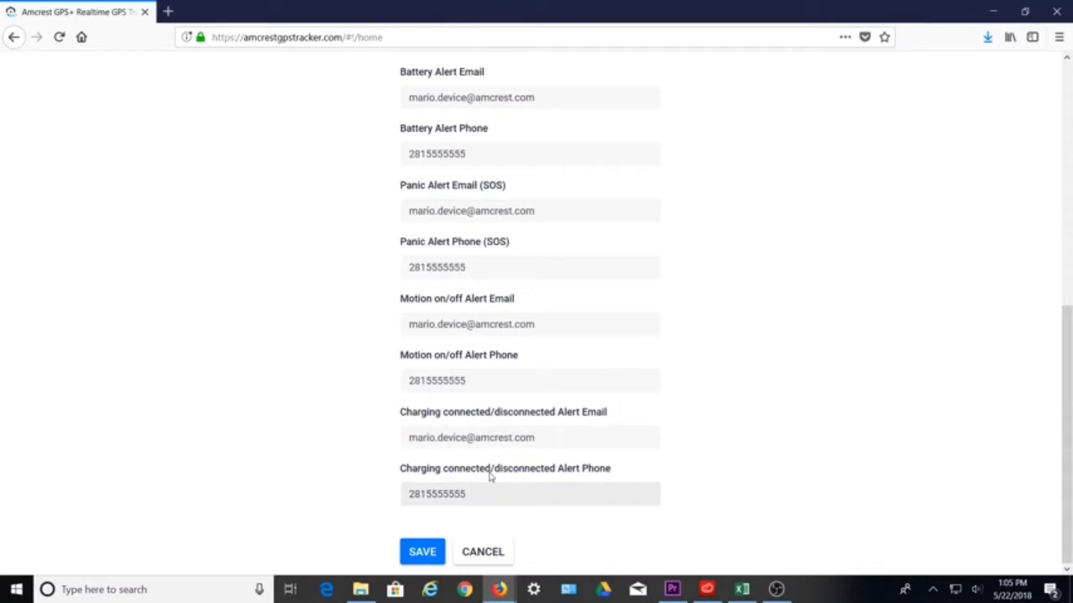
Save the device's alert settings and dismiss the success confirmation
{"action": "left_click", "coordinate": [427, 559]}
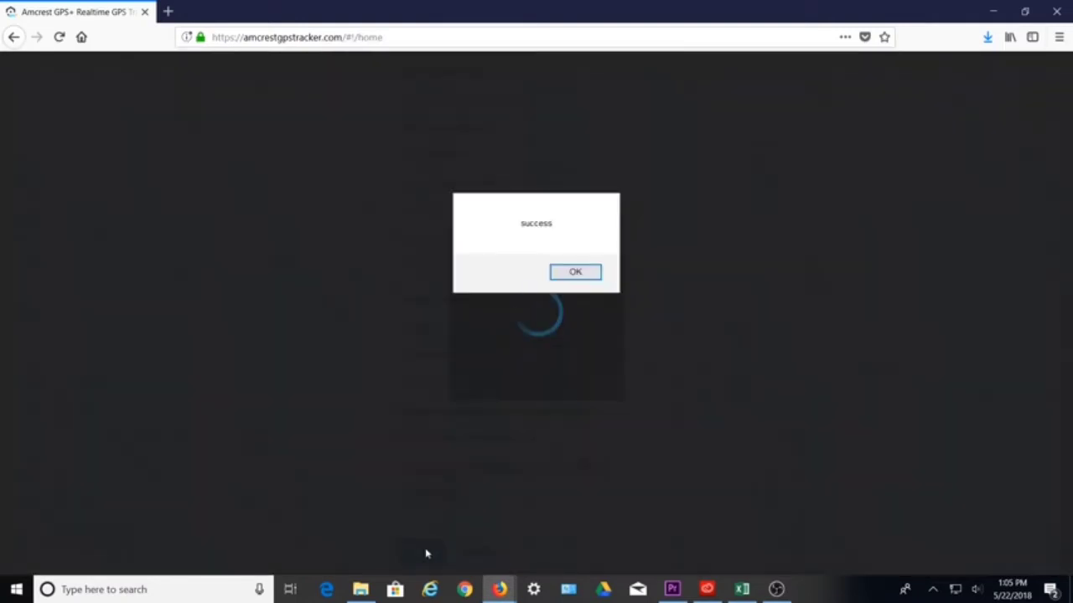
{"action": "left_click", "coordinate": [590, 272]}
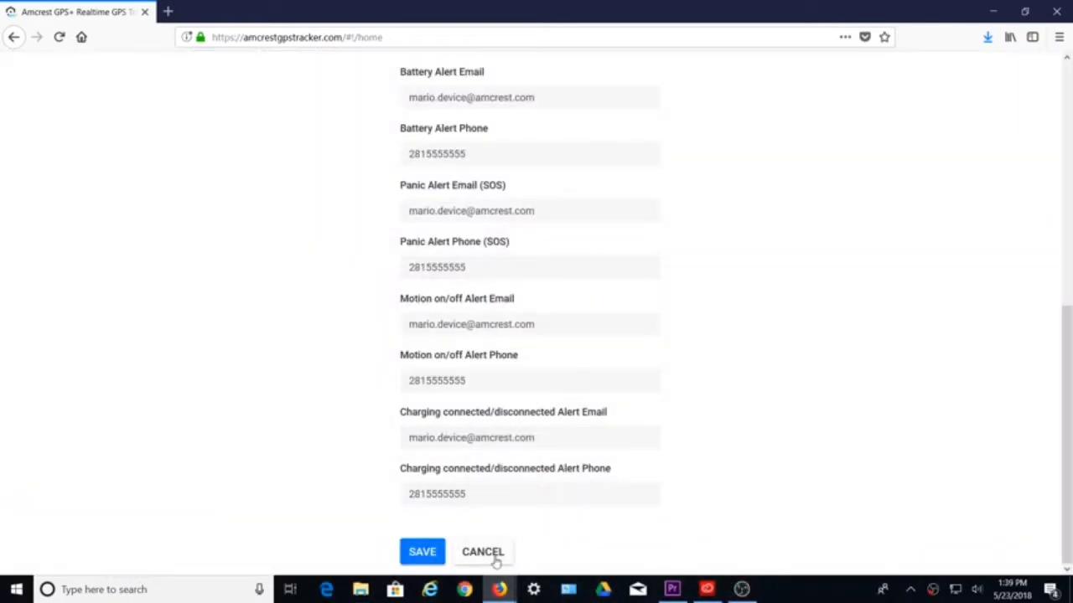
{"action": "scroll", "coordinate": [893, 347], "scroll_direction": "up", "scroll_amount": 10}
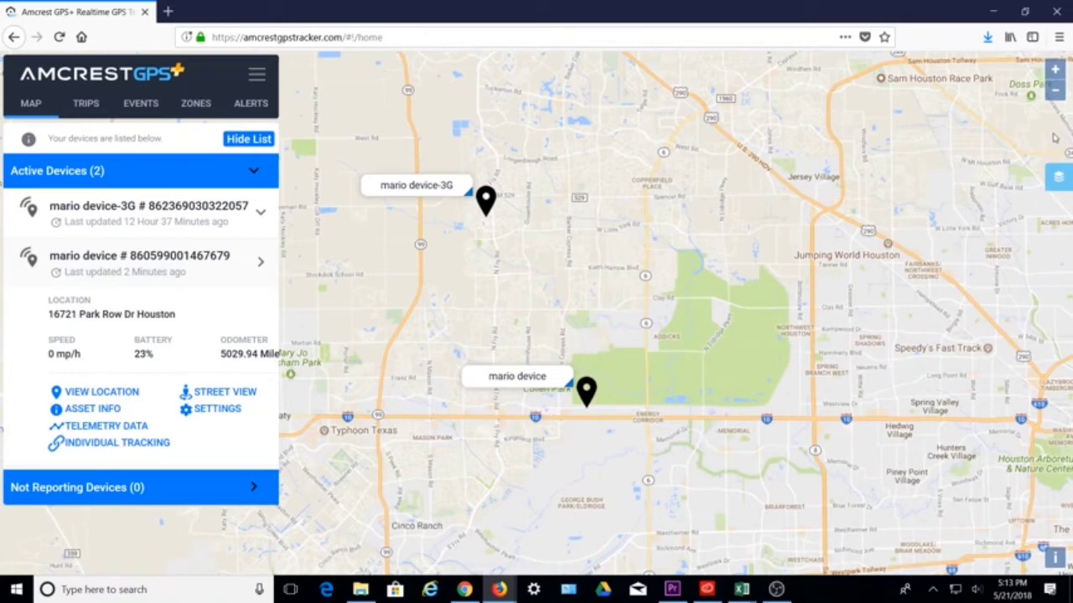
Zoom the map in and back out one level, then try Roads Only and Terrain styles
{"action": "left_click", "coordinate": [1056, 72]}
{"action": "left_click", "coordinate": [1057, 94]}
{"action": "left_click", "coordinate": [1061, 181]}
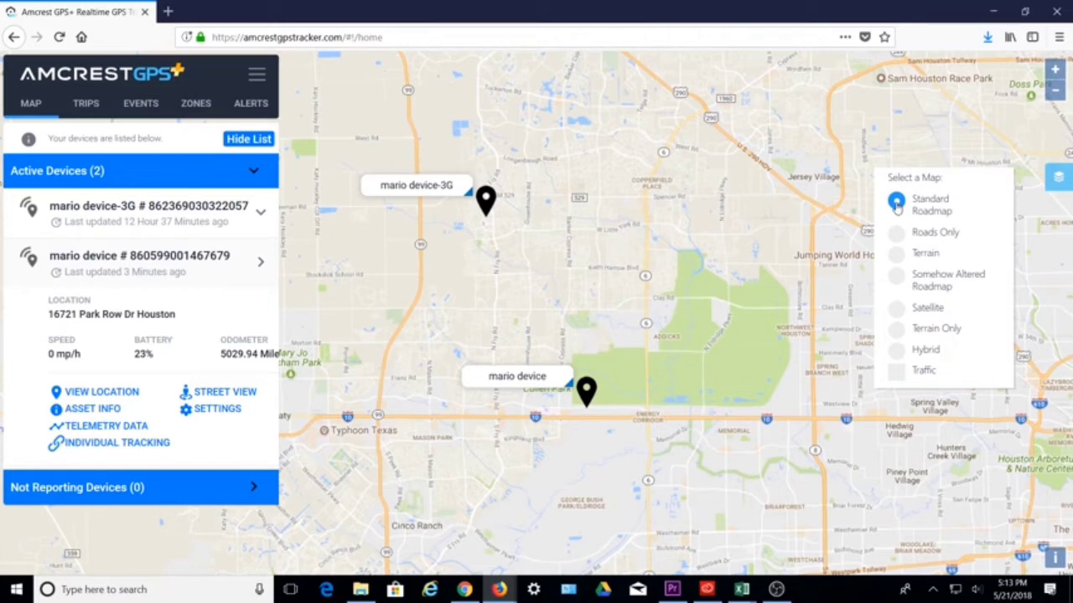
{"action": "left_click", "coordinate": [897, 236]}
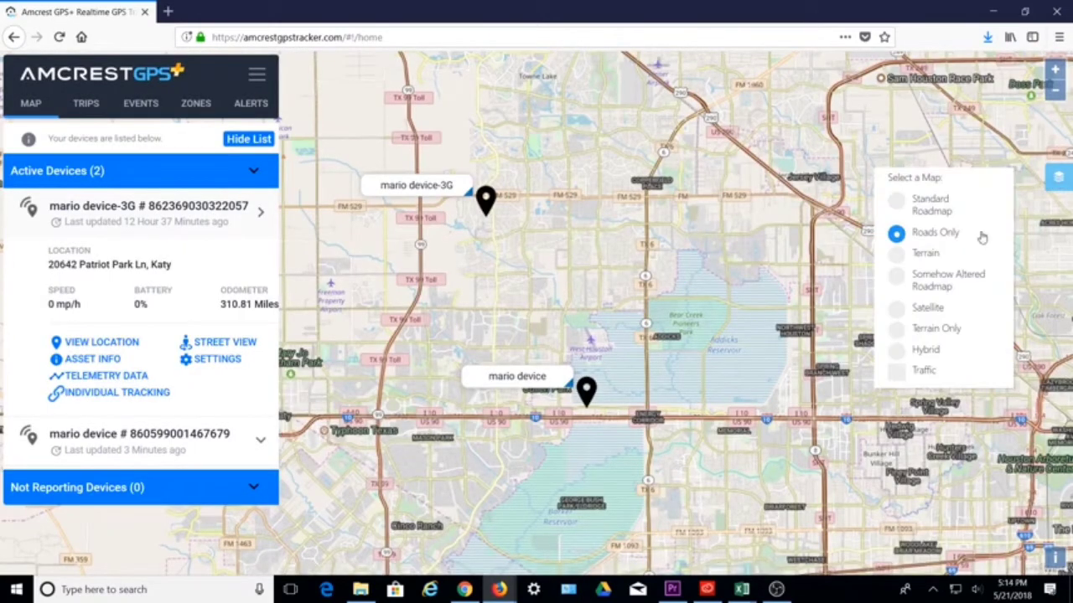
{"action": "left_click", "coordinate": [897, 255]}
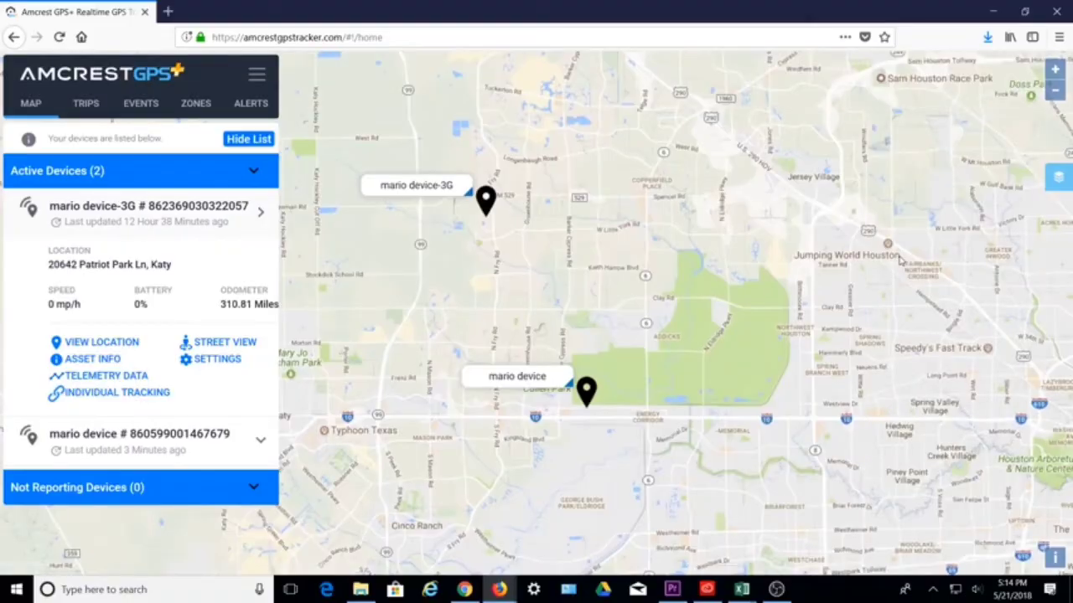
Switch through a lighter style, Satellite, Terrain Only and Hybrid, then turn on Traffic
{"action": "mouse_move", "coordinate": [1058, 176]}
{"action": "left_click", "coordinate": [898, 278]}
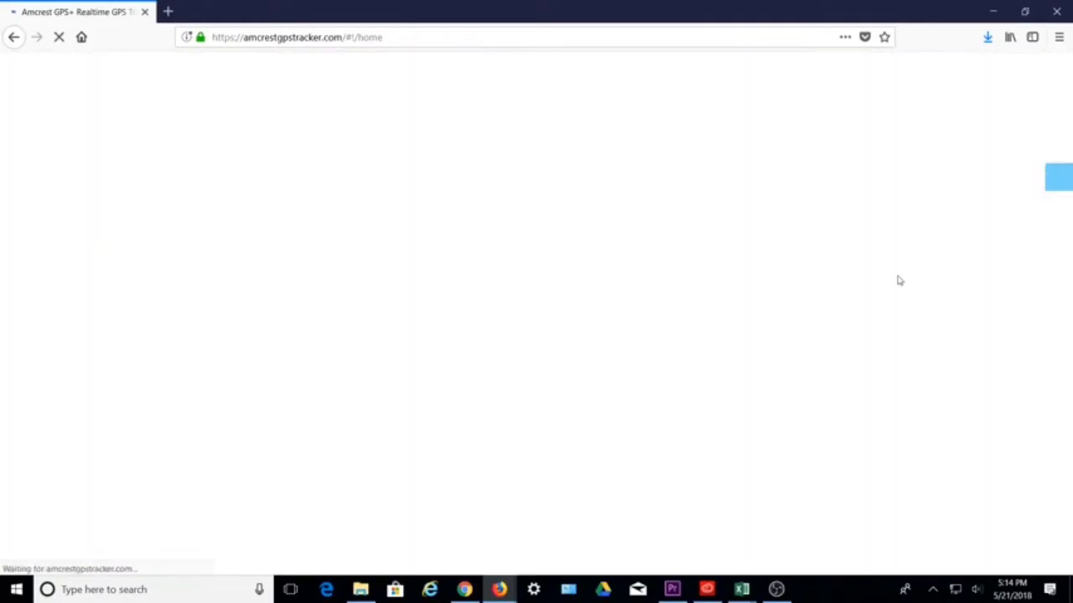
{"action": "left_click", "coordinate": [896, 309]}
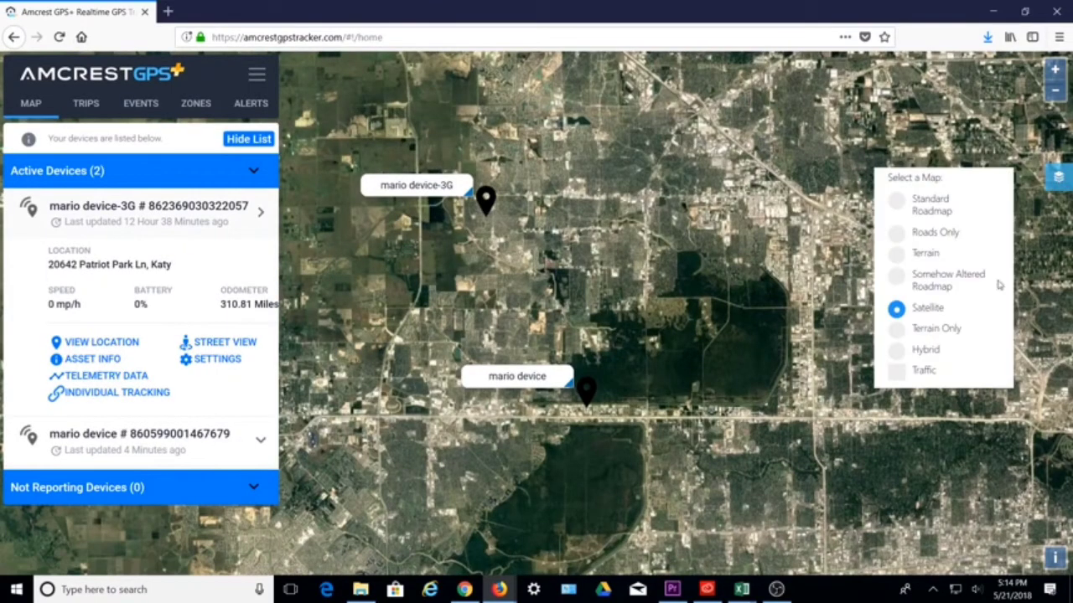
{"action": "left_click", "coordinate": [899, 330]}
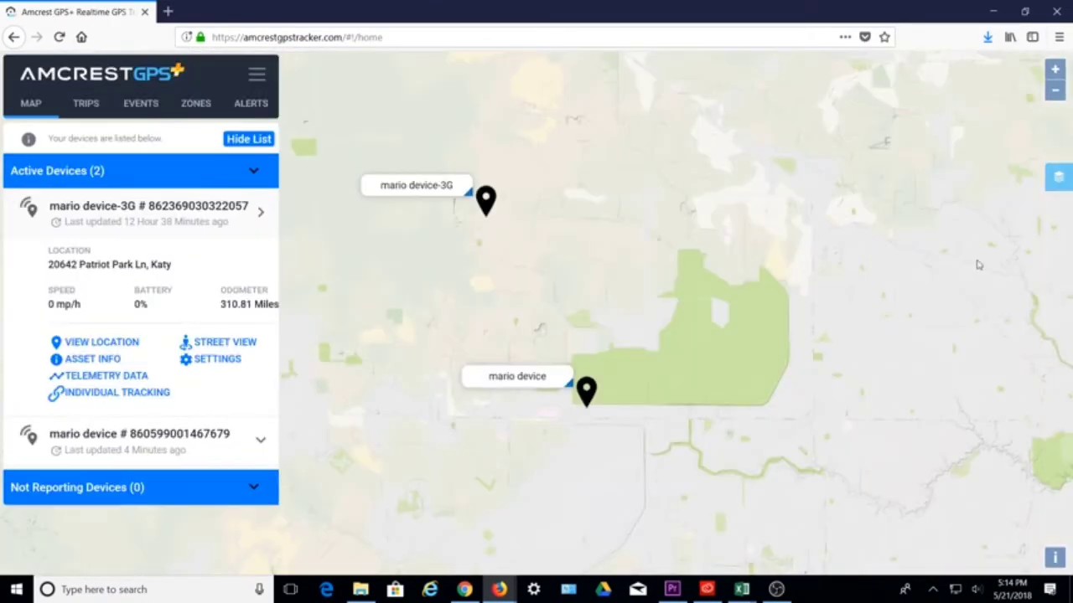
{"action": "left_click", "coordinate": [895, 350]}
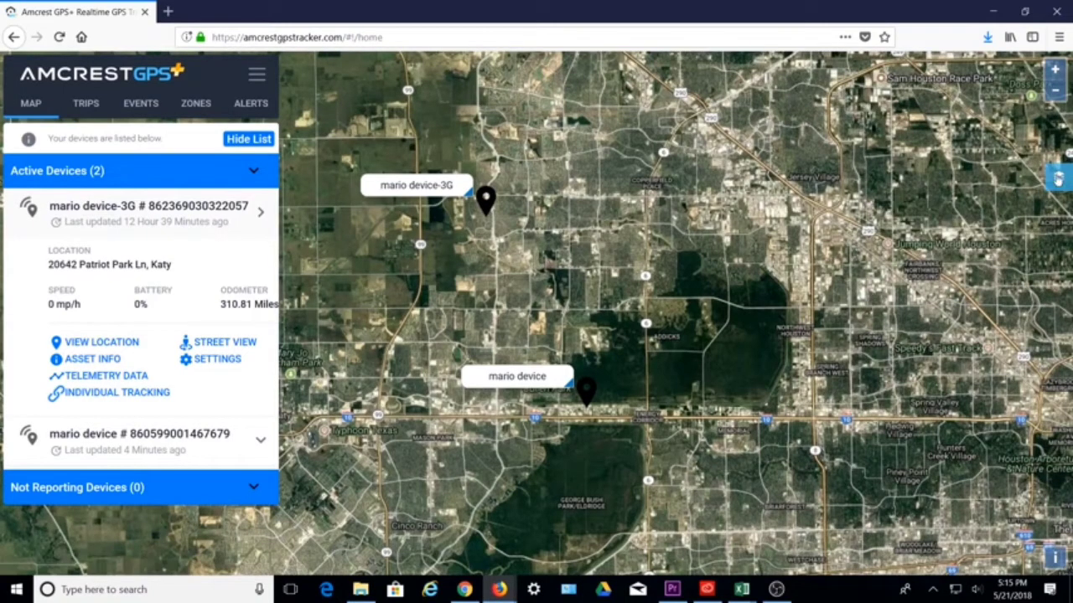
{"action": "mouse_move", "coordinate": [1058, 179]}
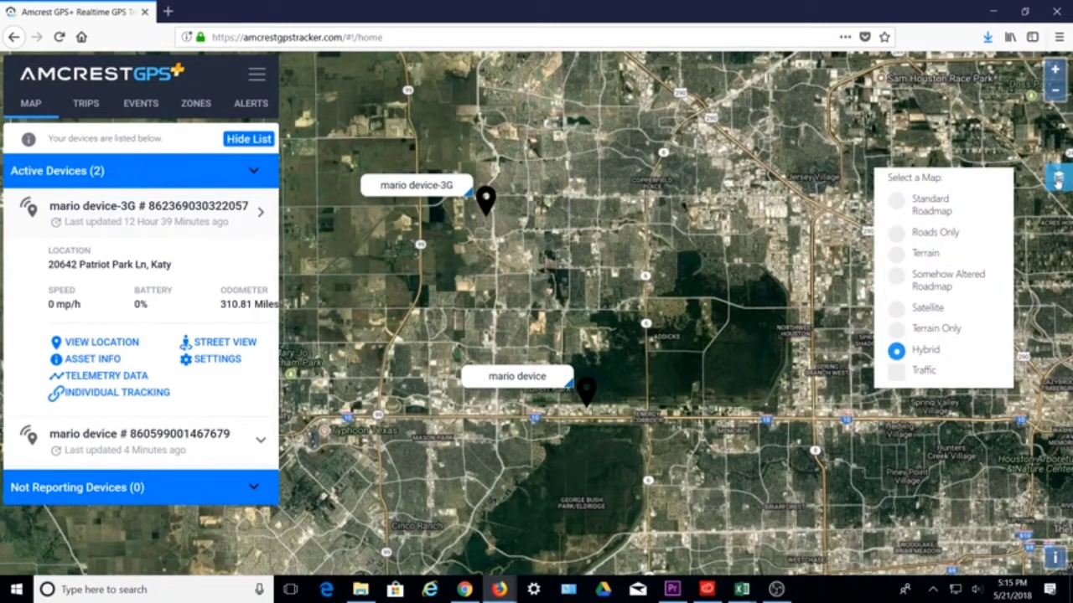
{"action": "left_click", "coordinate": [898, 374]}
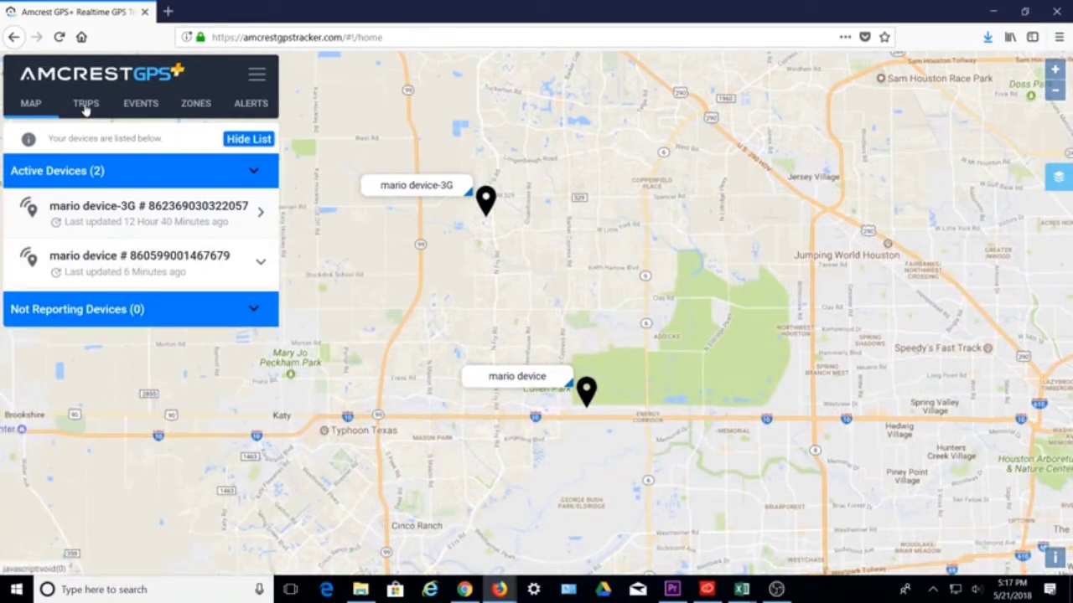
Export the selected device's trips for 05/21/2018 to PDF and close the exported table
{"action": "left_click", "coordinate": [86, 111]}
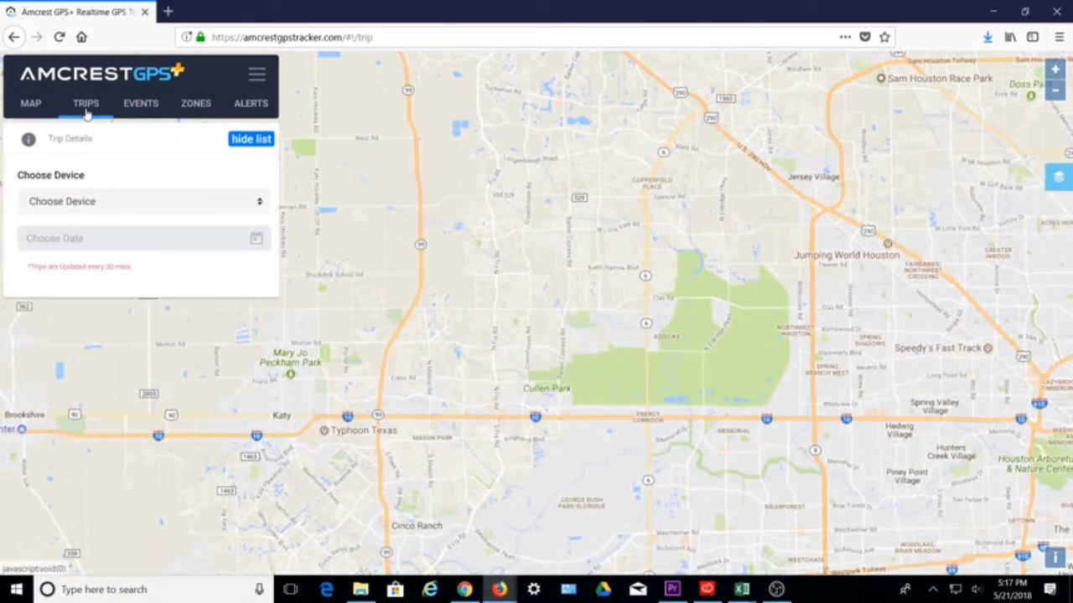
{"action": "left_click", "coordinate": [235, 205]}
{"action": "left_click", "coordinate": [153, 261]}
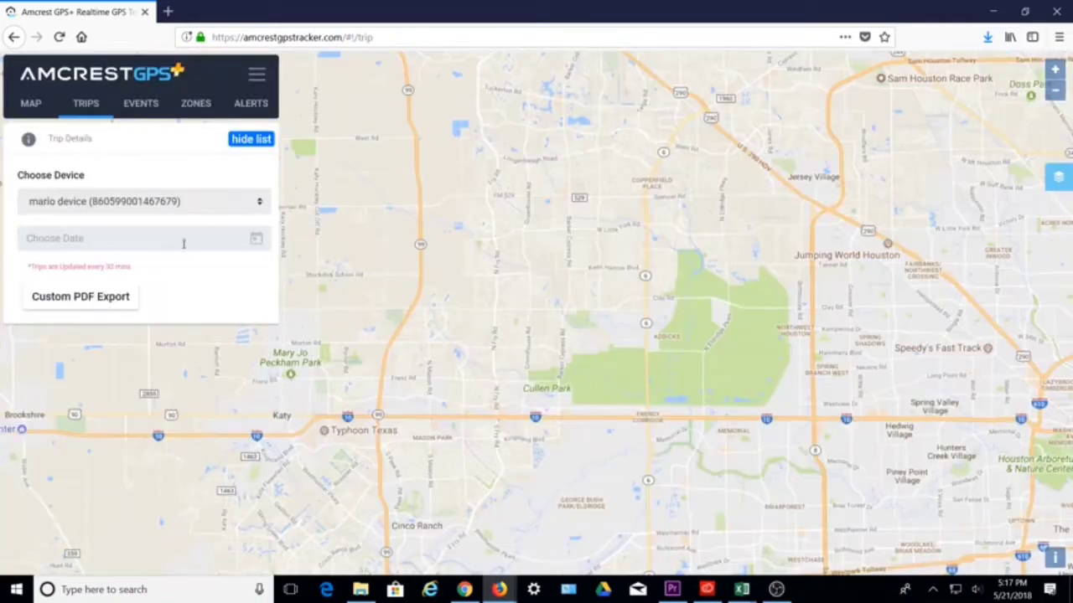
{"action": "left_click", "coordinate": [208, 241]}
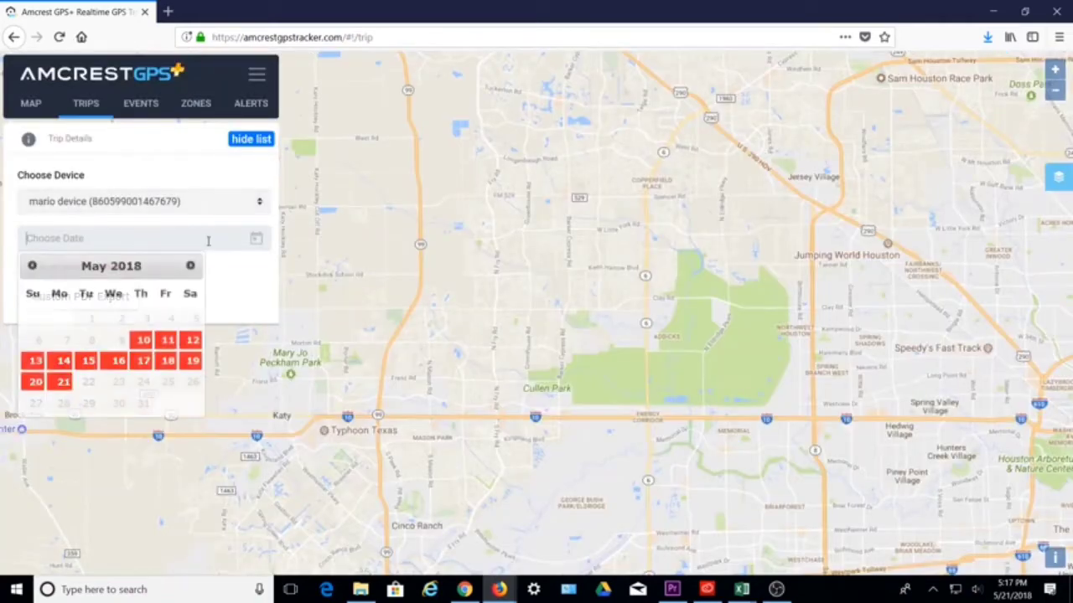
{"action": "left_click", "coordinate": [62, 383]}
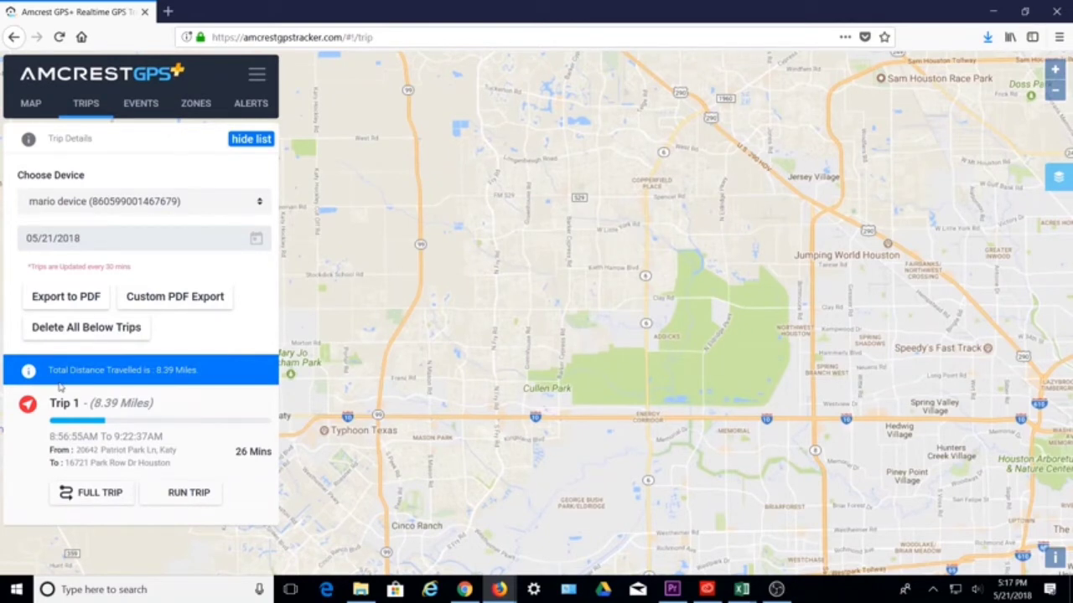
{"action": "left_click", "coordinate": [90, 298]}
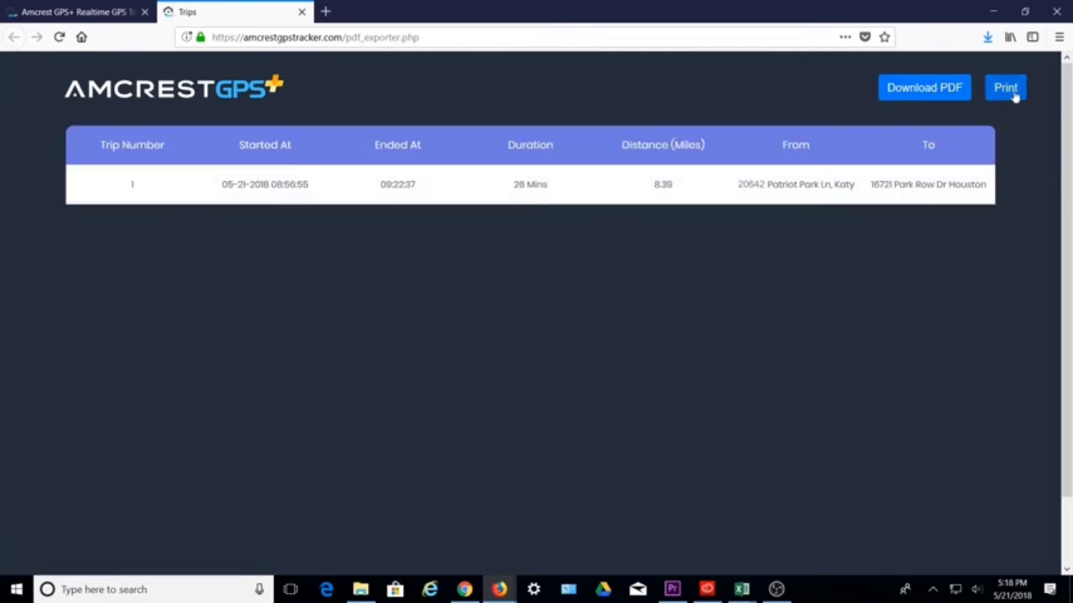
{"action": "left_click", "coordinate": [302, 12]}
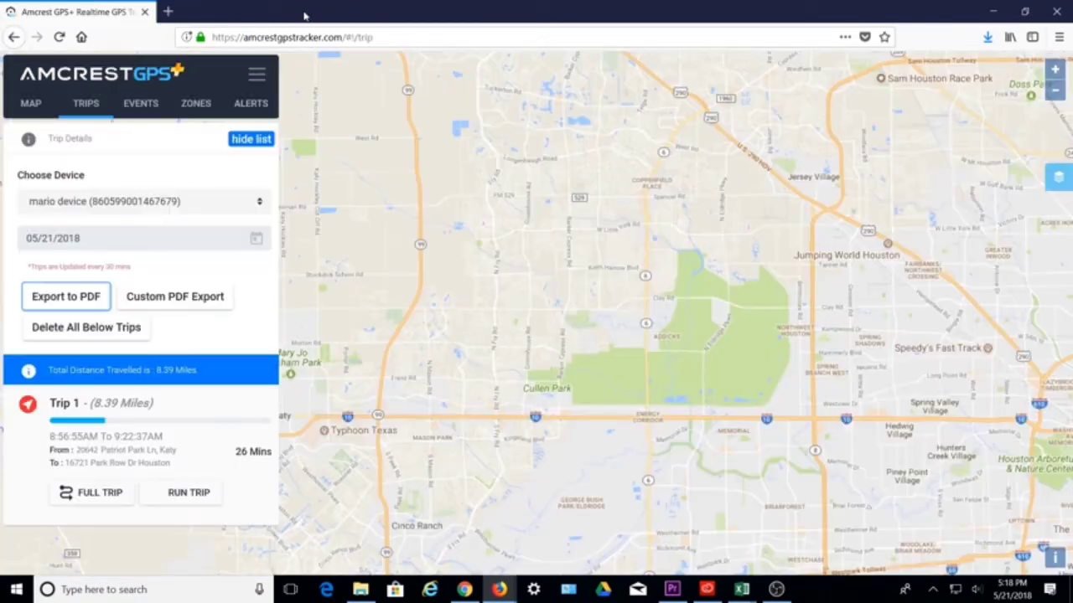
Run a custom PDF export of trips for 05/20–05/21/2018, then return to the trip list
{"action": "left_click", "coordinate": [180, 300]}
{"action": "left_click", "coordinate": [424, 116]}
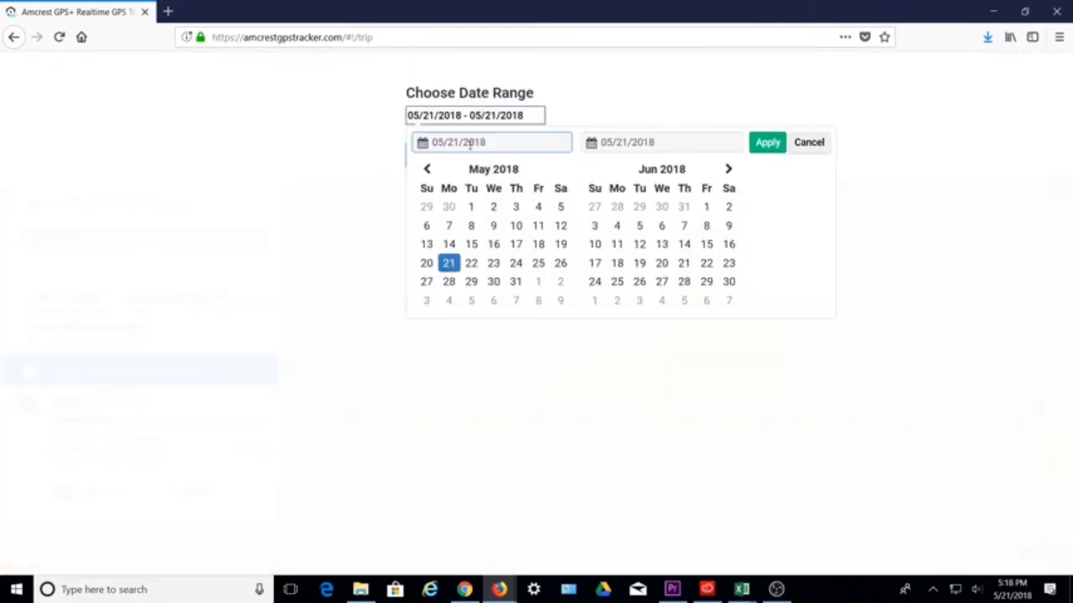
{"action": "left_click", "coordinate": [426, 263]}
{"action": "left_click", "coordinate": [449, 263]}
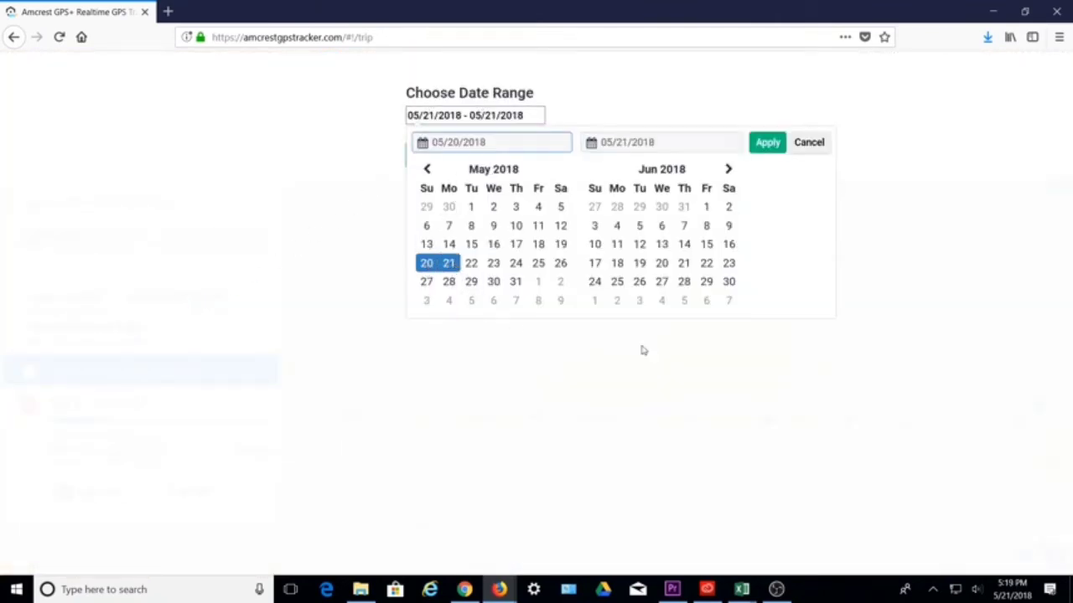
{"action": "left_click", "coordinate": [768, 143]}
{"action": "left_click", "coordinate": [444, 157]}
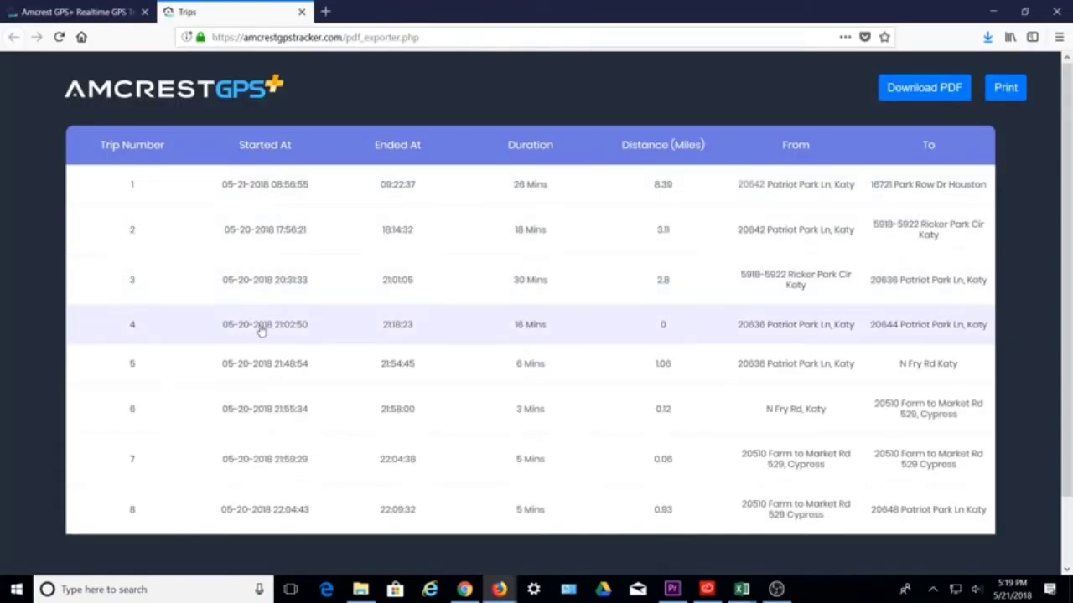
{"action": "left_click", "coordinate": [302, 12]}
{"action": "scroll", "coordinate": [226, 394], "scroll_direction": "down", "scroll_amount": 5}
{"action": "scroll", "coordinate": [227, 399], "scroll_direction": "down", "scroll_amount": 3}
Show Trip 1's full 3.11-mile route on the map
{"action": "scroll", "coordinate": [239, 402], "scroll_direction": "down", "scroll_amount": 3}
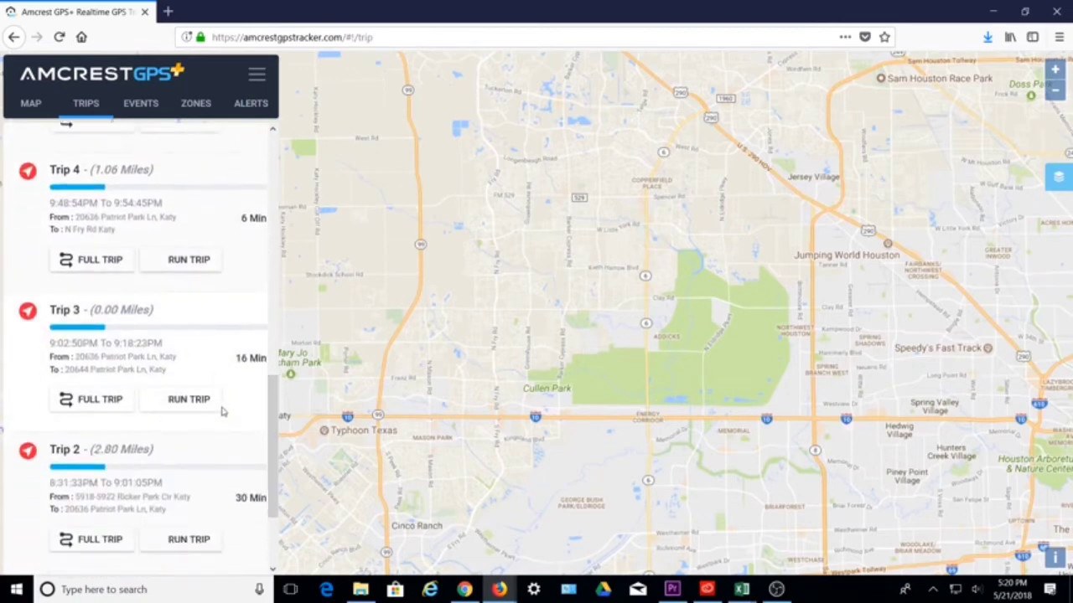
{"action": "scroll", "coordinate": [222, 411], "scroll_direction": "down", "scroll_amount": 3}
{"action": "left_click", "coordinate": [100, 543]}
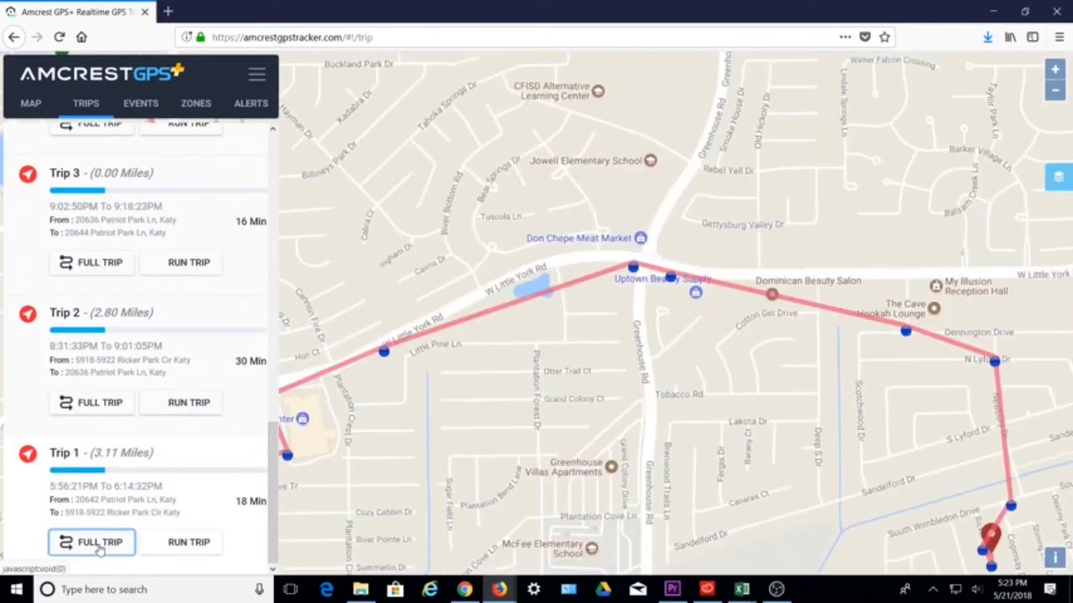
{"action": "scroll", "coordinate": [466, 429], "scroll_direction": "down", "scroll_amount": 2}
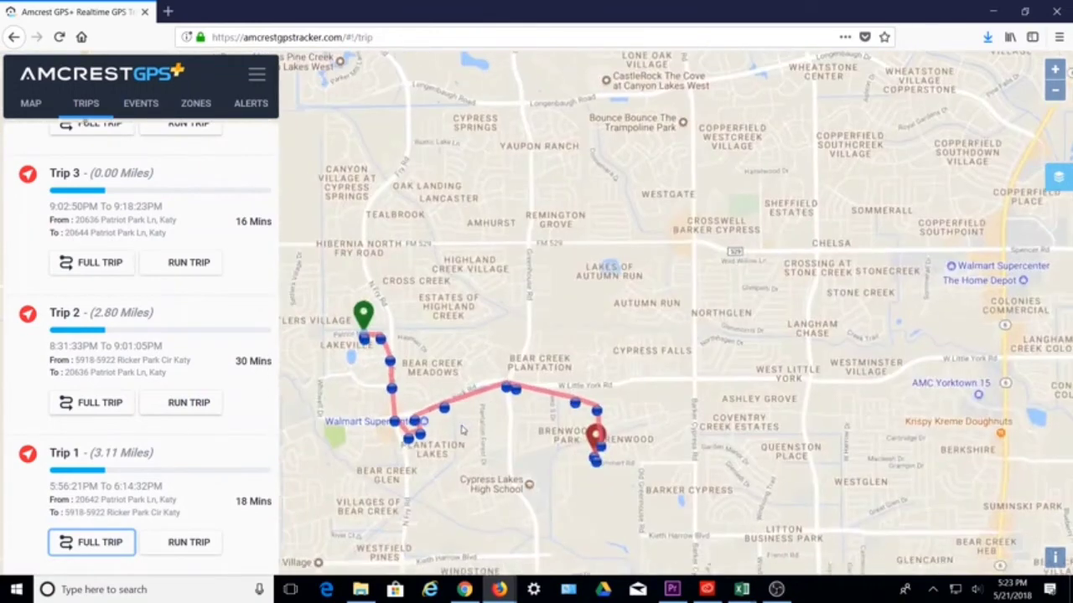
{"action": "scroll", "coordinate": [459, 443], "scroll_direction": "up", "scroll_amount": 1}
Frame Trip 1's route with its start marker and replay the trip
{"action": "left_click_drag", "start_coordinate": [458, 456], "coordinate": [582, 462]}
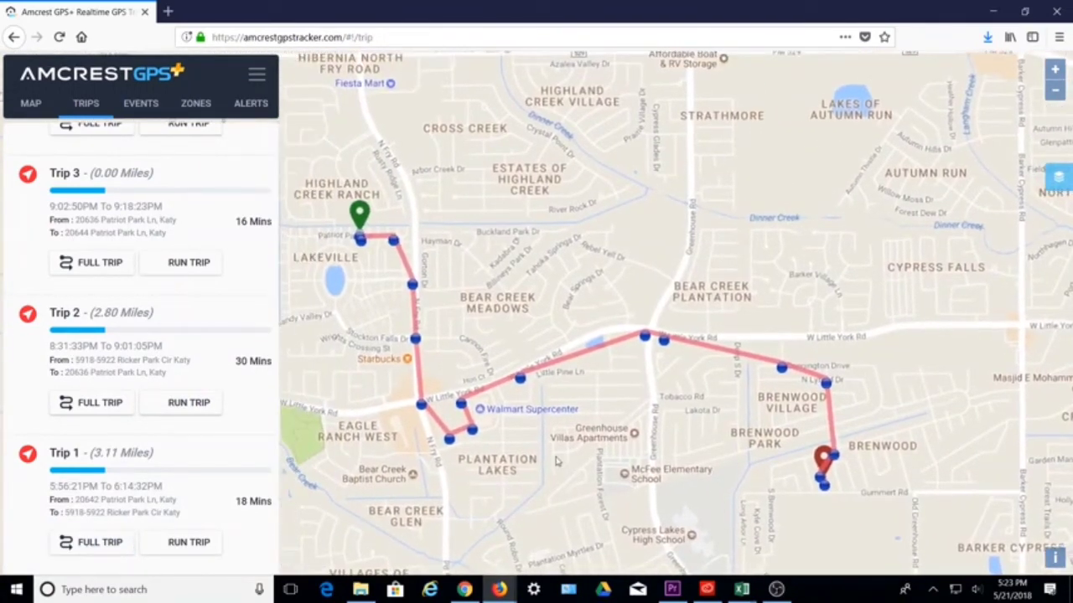
{"action": "left_click", "coordinate": [184, 544]}
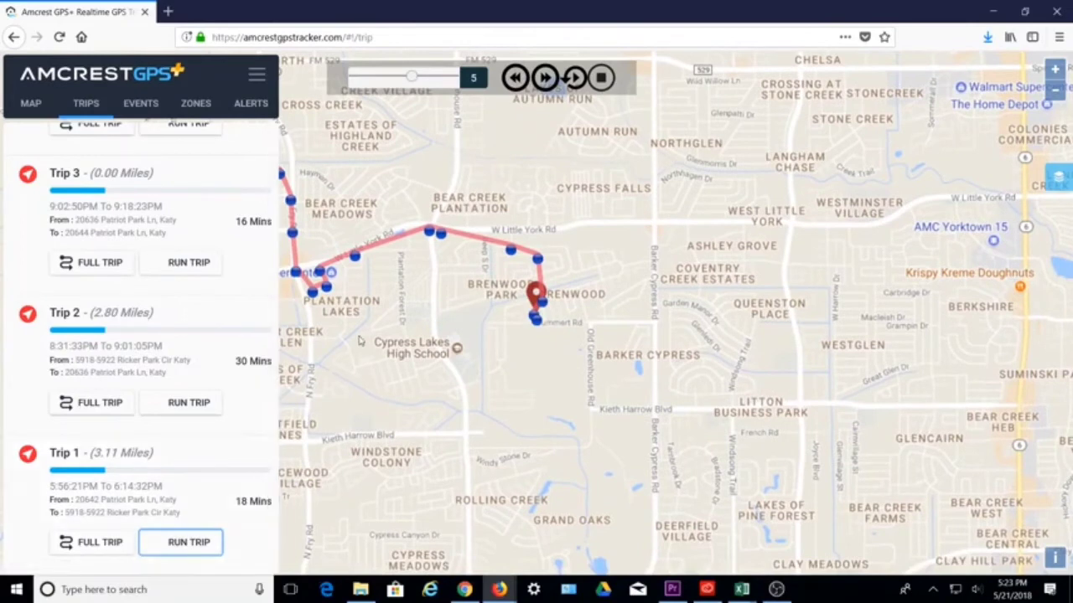
{"action": "left_click_drag", "start_coordinate": [387, 350], "coordinate": [503, 413]}
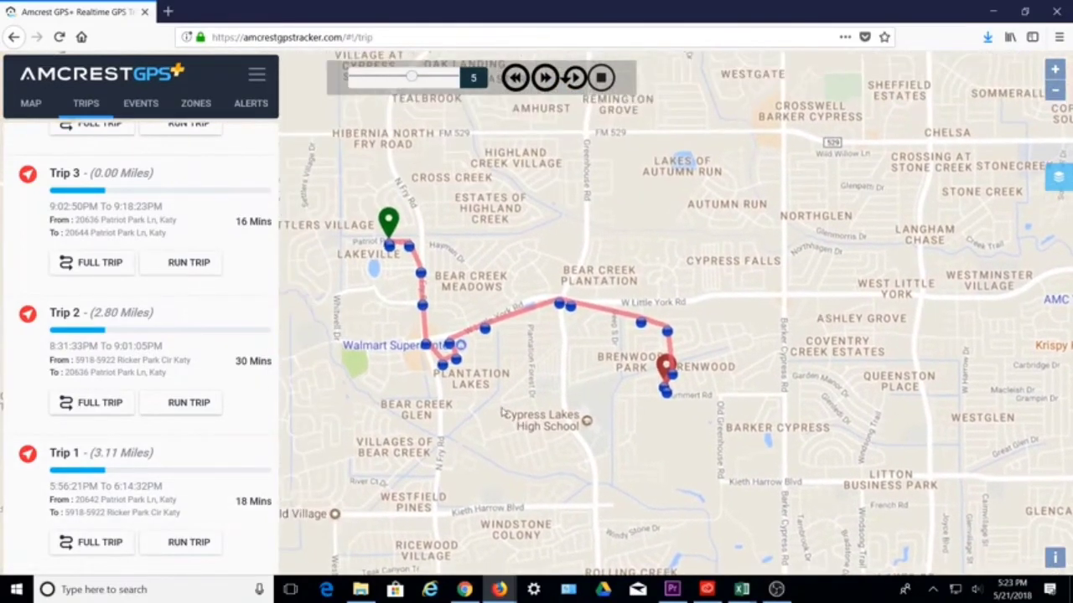
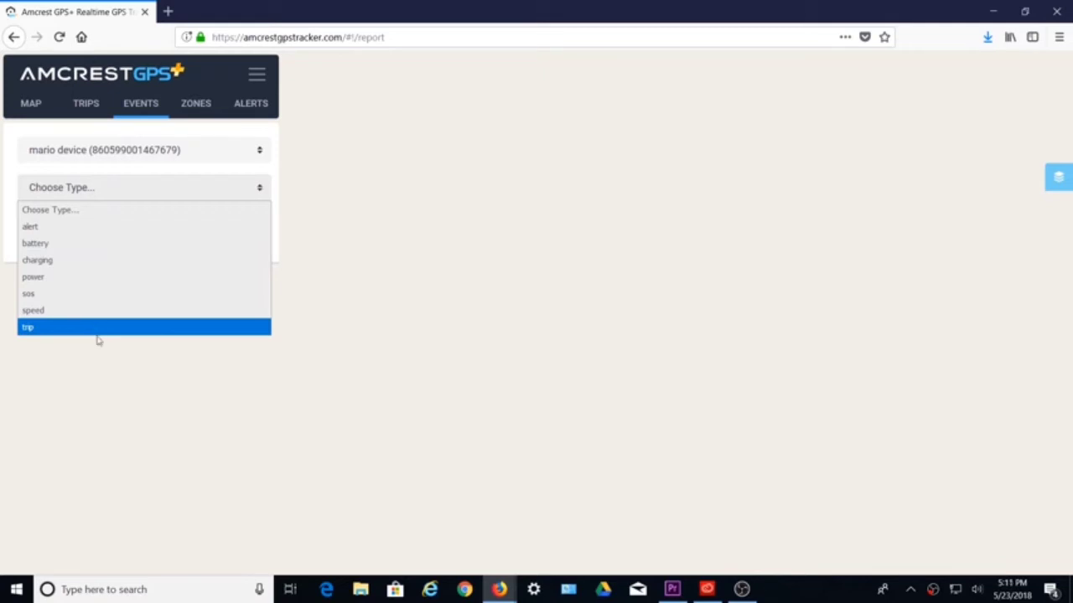
Show the device's alert events and check the test A event's details
{"action": "left_click", "coordinate": [120, 225]}
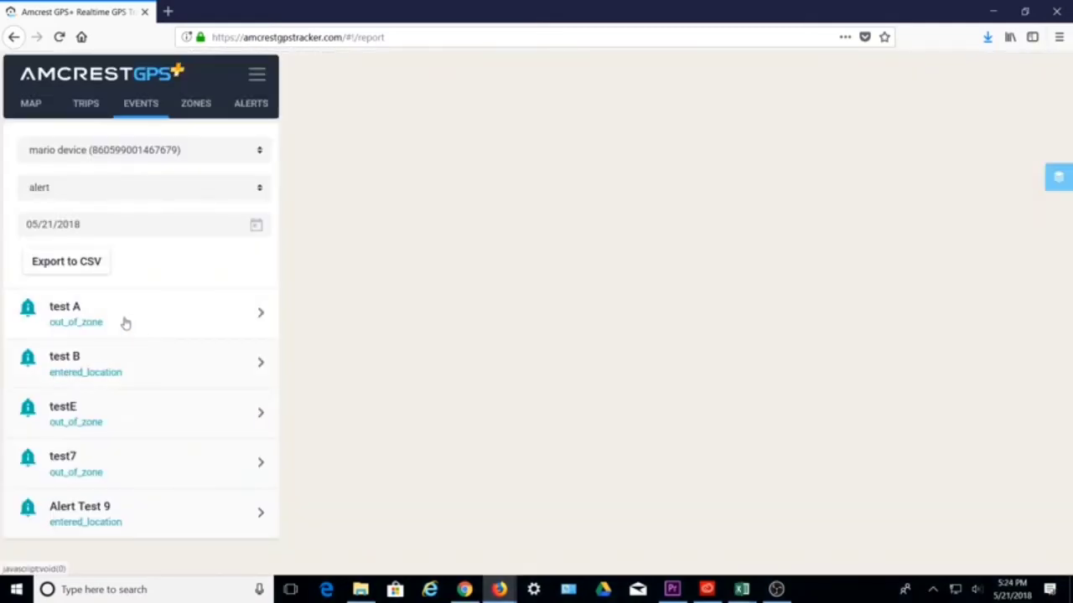
{"action": "left_click", "coordinate": [131, 323]}
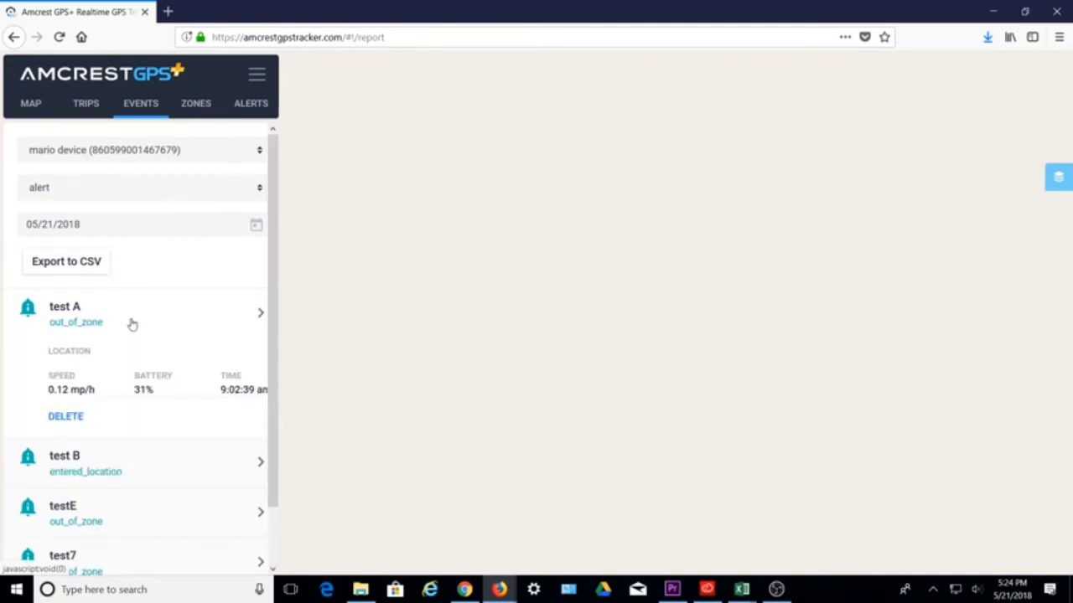
{"action": "left_click", "coordinate": [131, 324]}
Filter to battery events, check the battery Alert details, then switch to charging events
{"action": "left_click", "coordinate": [175, 187]}
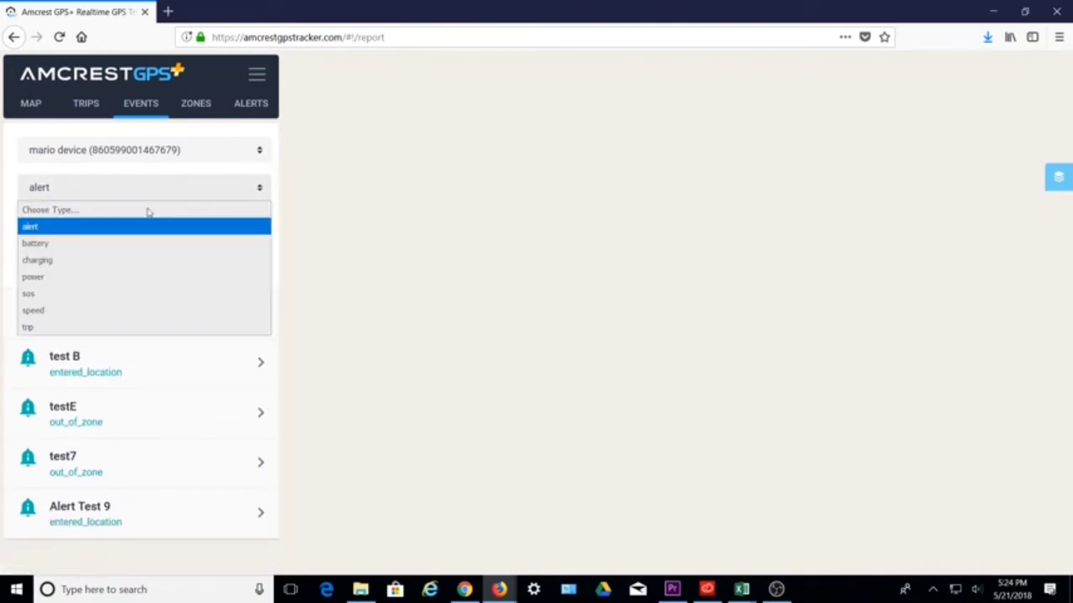
{"action": "left_click", "coordinate": [109, 243]}
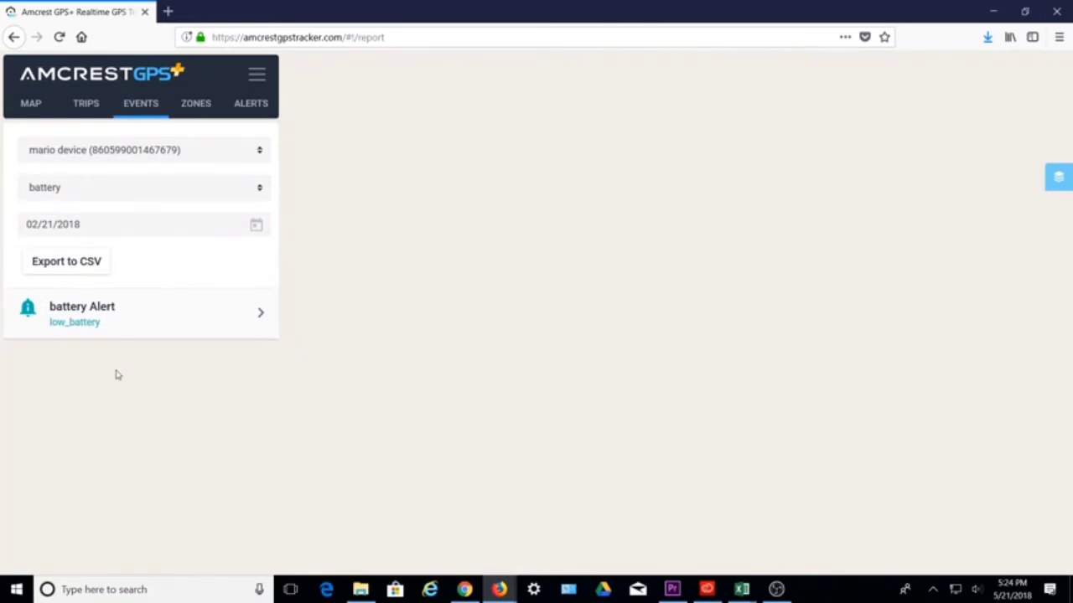
{"action": "left_click", "coordinate": [88, 329]}
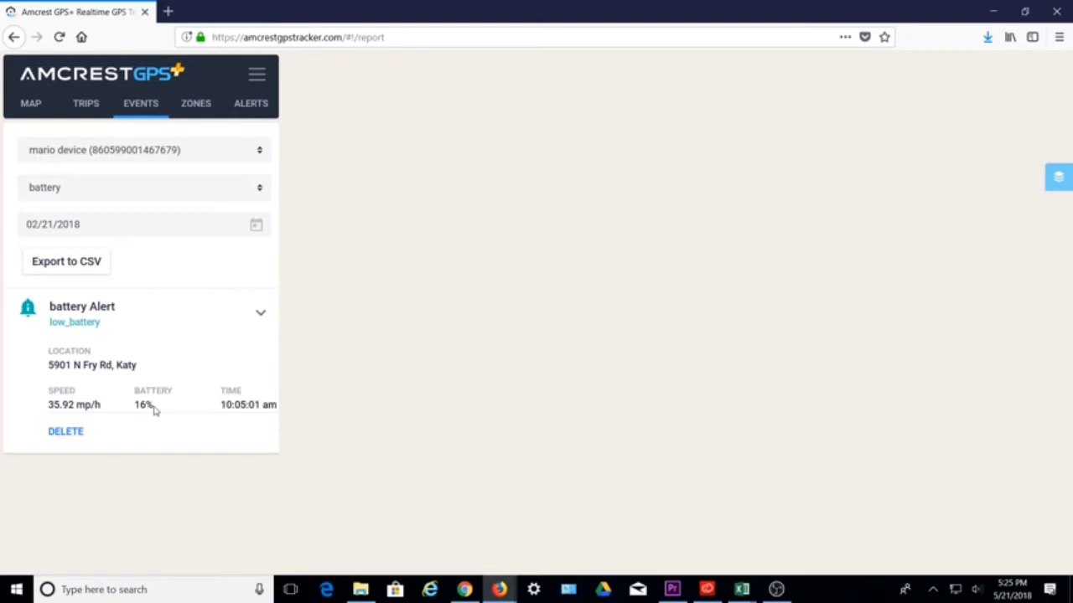
{"action": "left_click", "coordinate": [194, 191]}
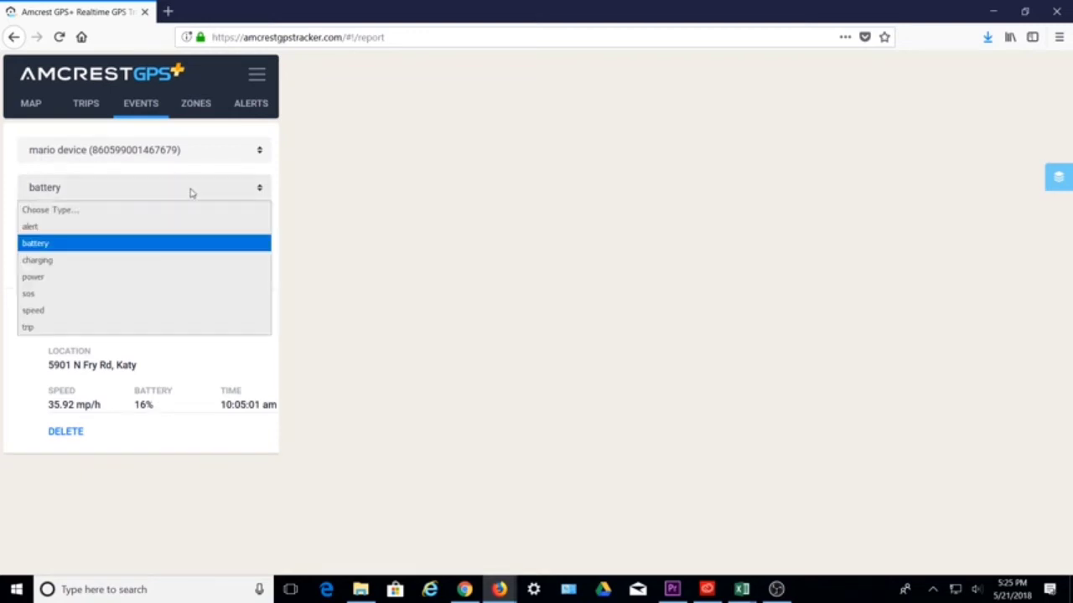
{"action": "left_click", "coordinate": [51, 264]}
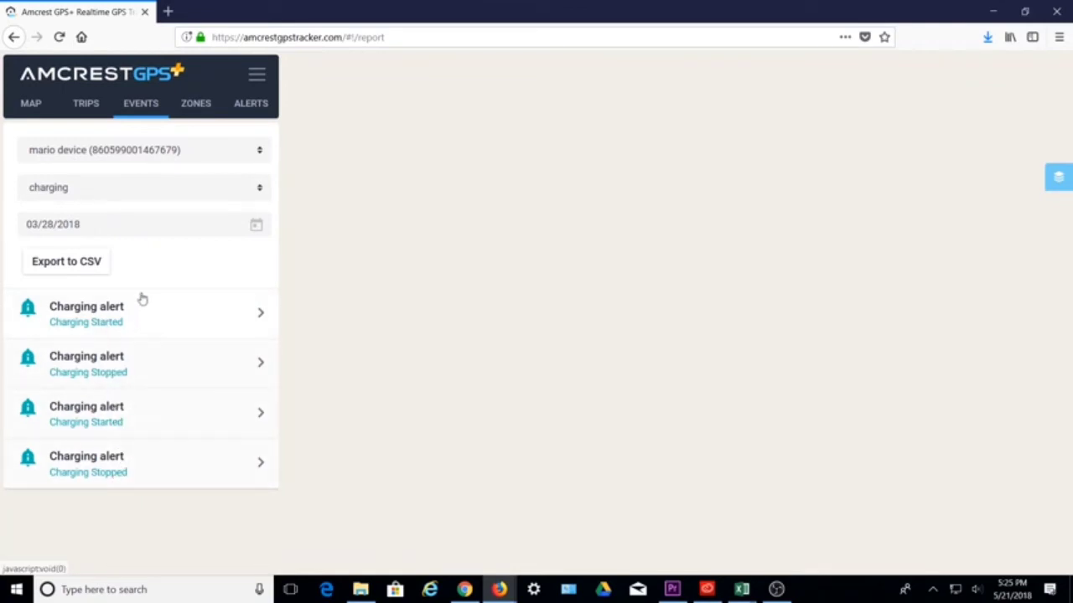
Filter events to power, then to sos, dismissing the 'no records!' message
{"action": "left_click", "coordinate": [146, 195]}
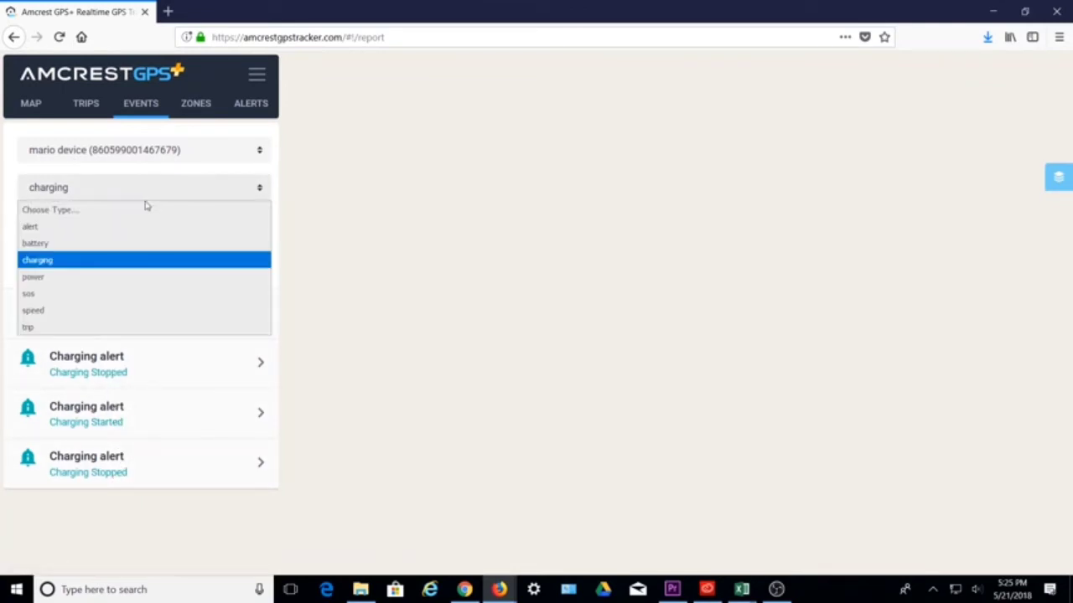
{"action": "left_click", "coordinate": [116, 278]}
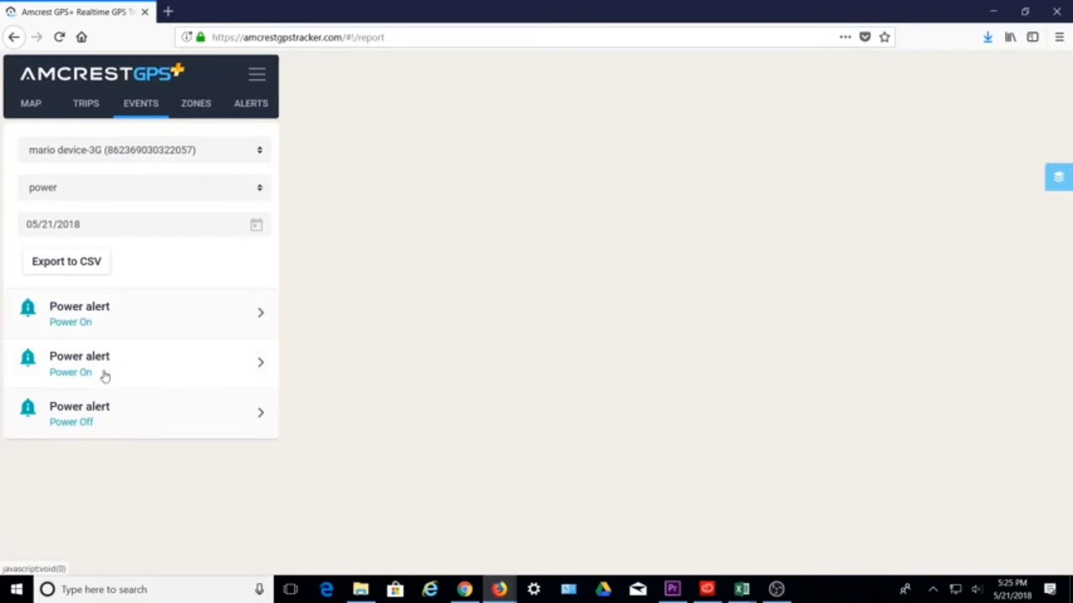
{"action": "left_click", "coordinate": [117, 191]}
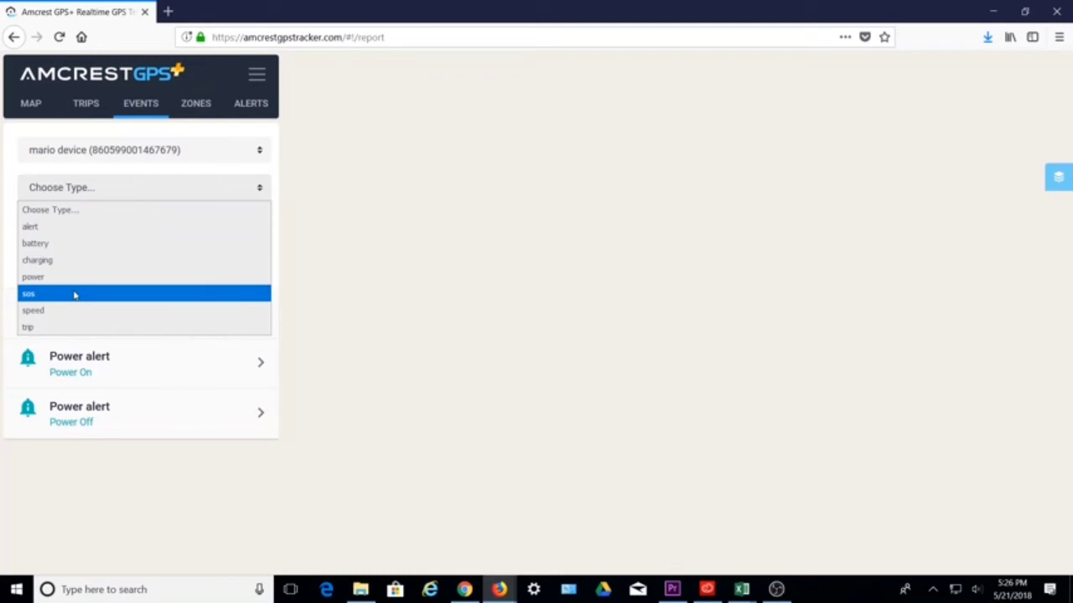
{"action": "left_click", "coordinate": [73, 295]}
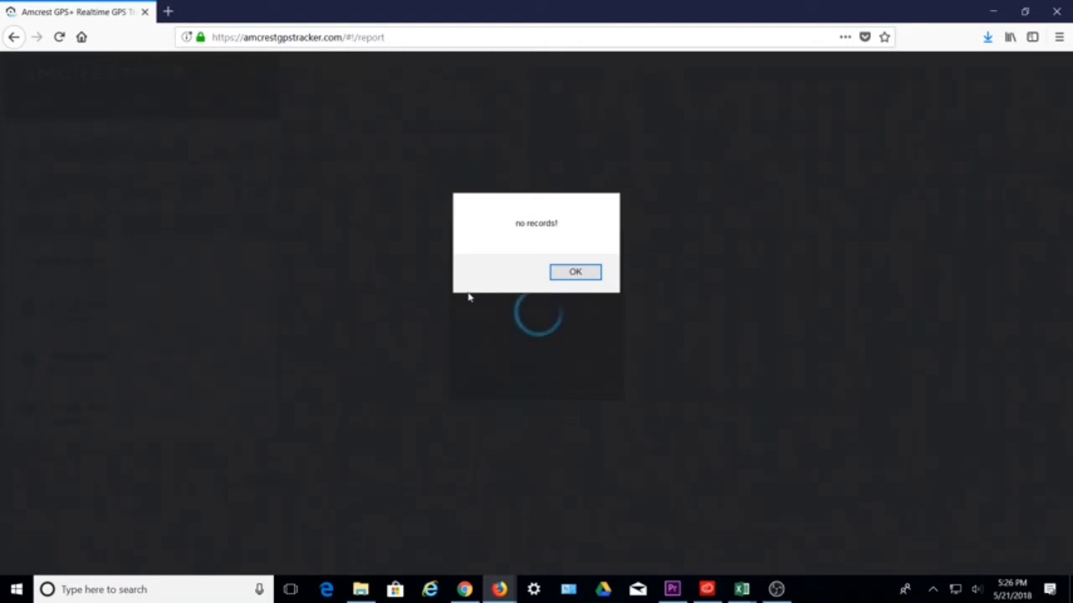
{"action": "left_click", "coordinate": [567, 275]}
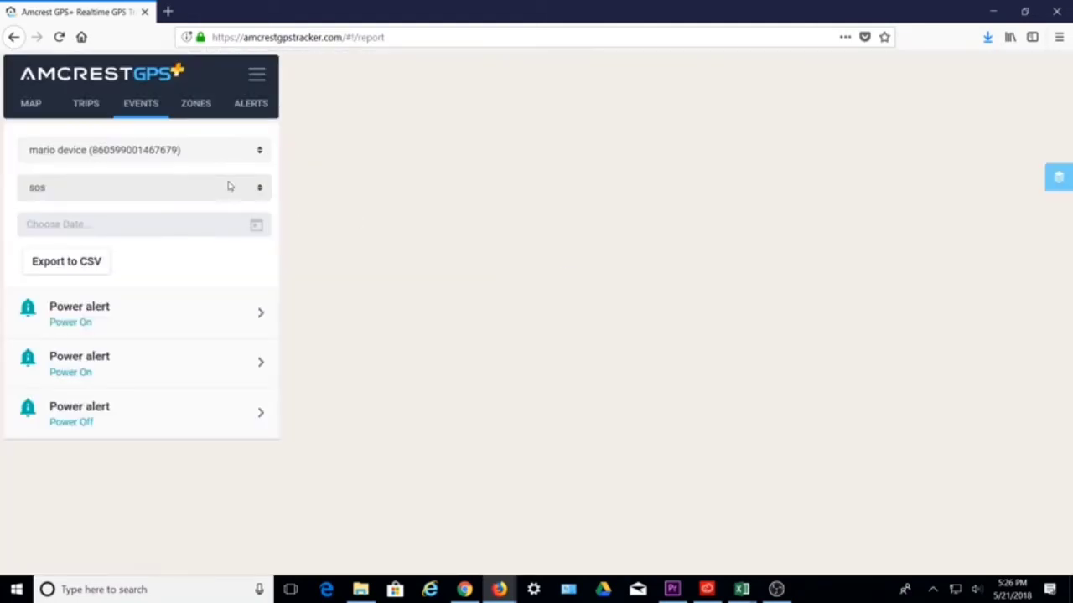
Filter to speed and show the over_speed alert's details (53.62 mp/h, 34% battery)
{"action": "left_click", "coordinate": [111, 191]}
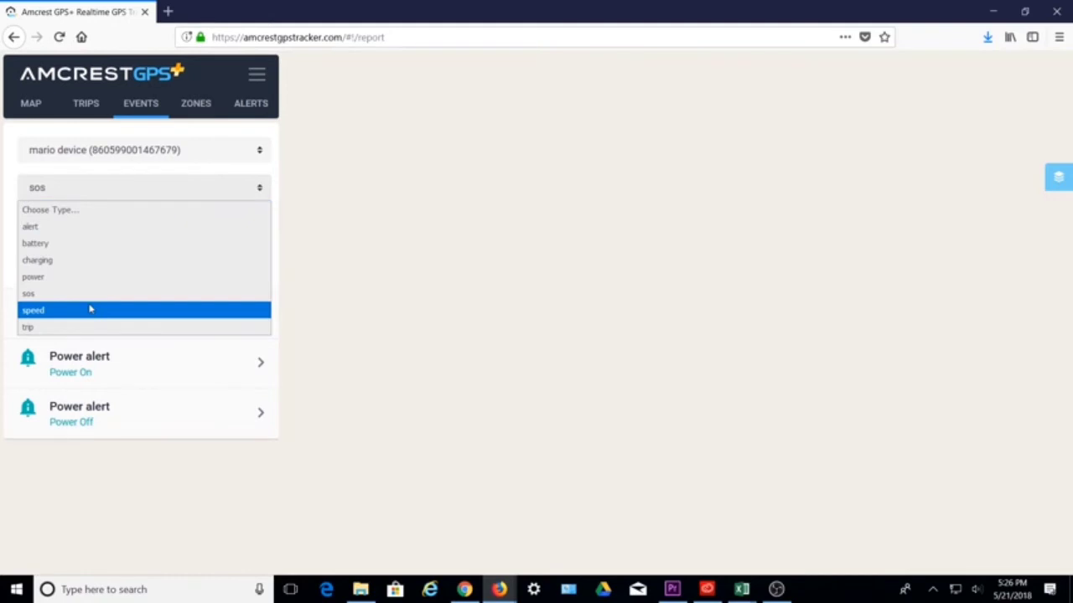
{"action": "left_click", "coordinate": [90, 309]}
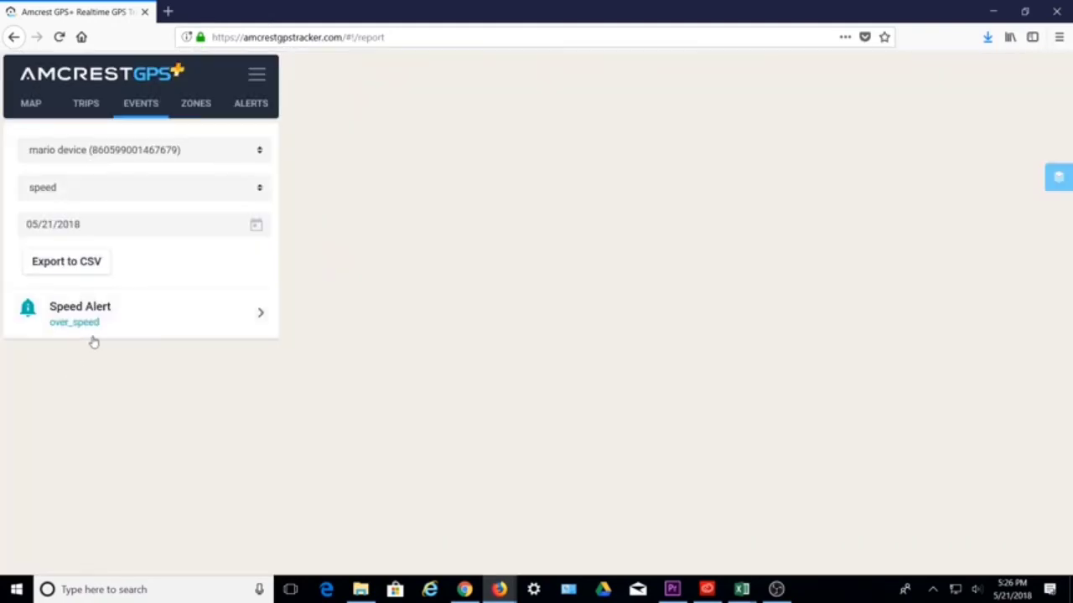
{"action": "left_click", "coordinate": [109, 331]}
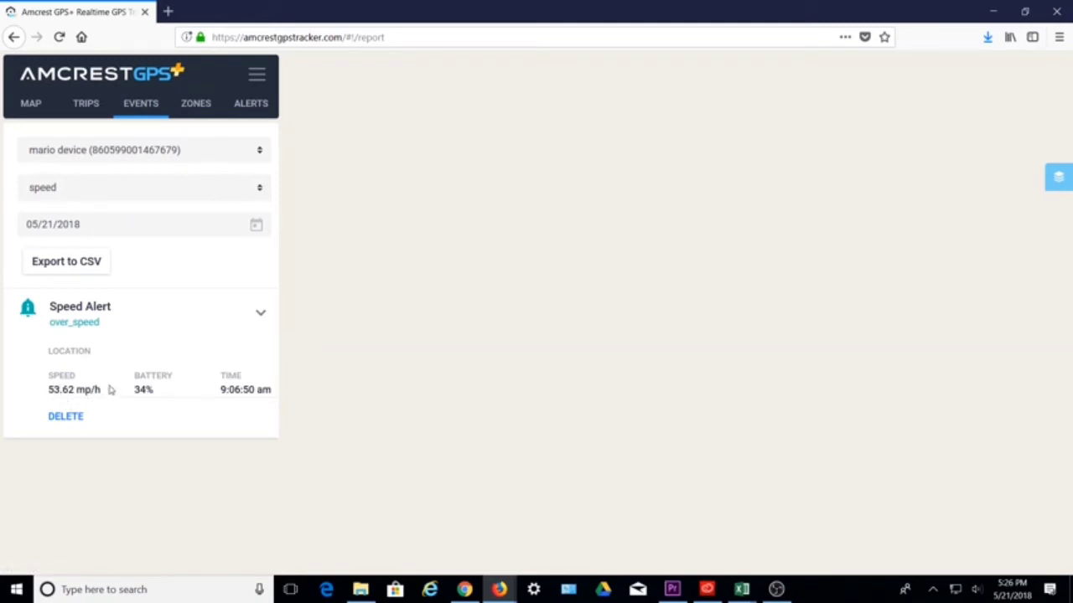
{"action": "left_click", "coordinate": [146, 189]}
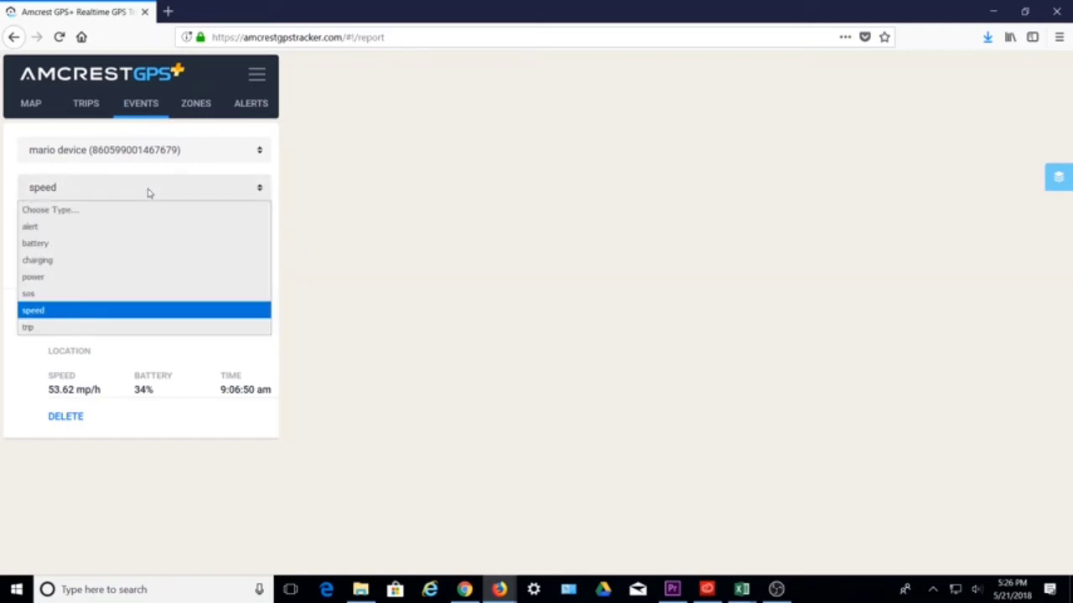
Filter events to trip and inspect the first three Trip Alerts' start and end details
{"action": "left_click", "coordinate": [52, 329]}
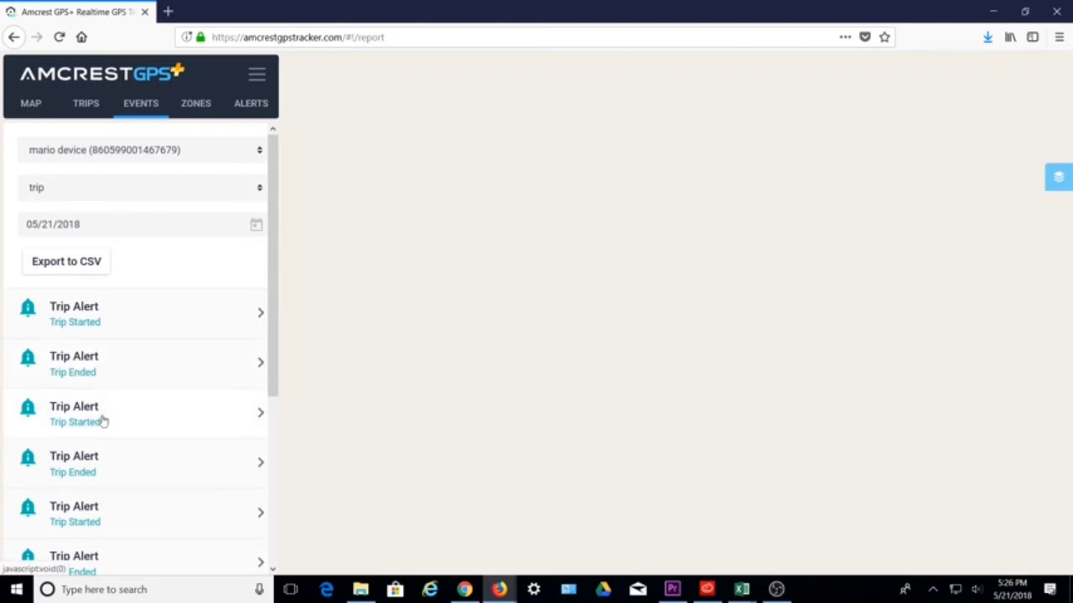
{"action": "left_click", "coordinate": [165, 327]}
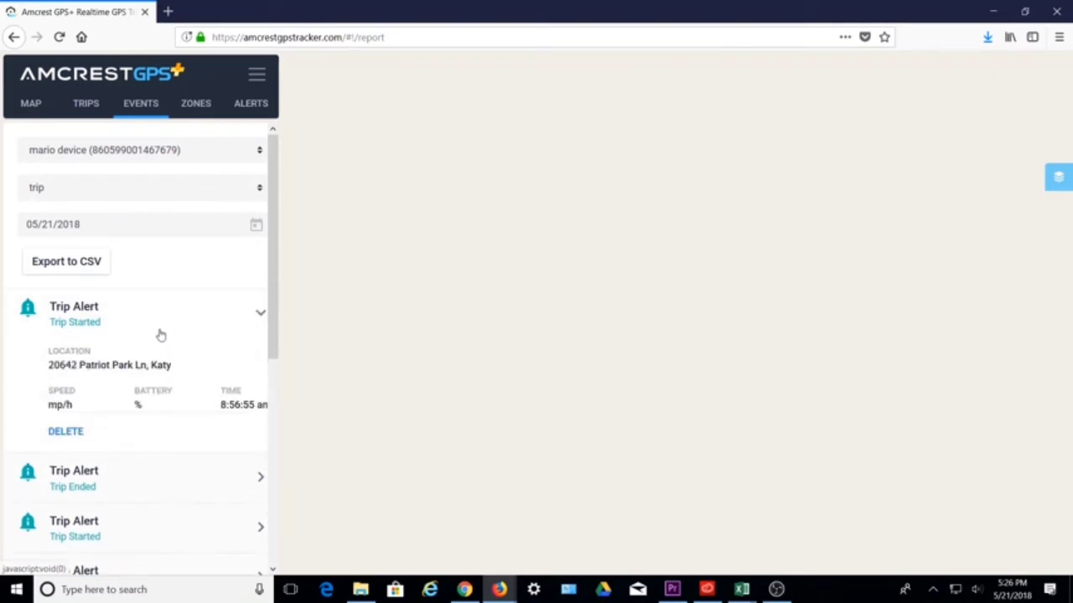
{"action": "left_click", "coordinate": [109, 312]}
{"action": "left_click", "coordinate": [114, 367]}
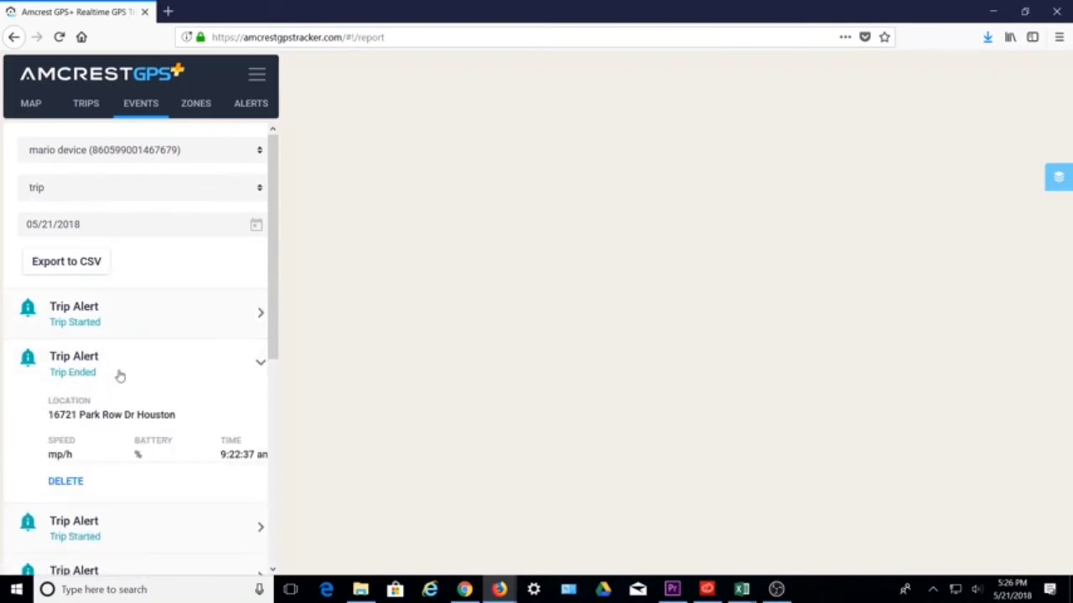
{"action": "left_click", "coordinate": [117, 374]}
{"action": "left_click", "coordinate": [113, 418]}
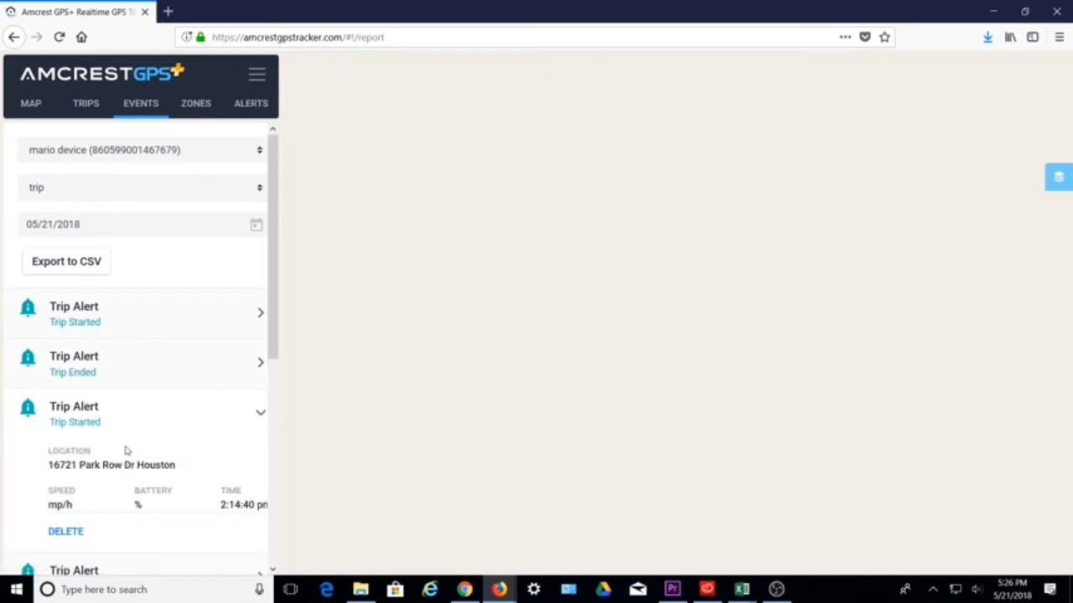
{"action": "left_click", "coordinate": [132, 412]}
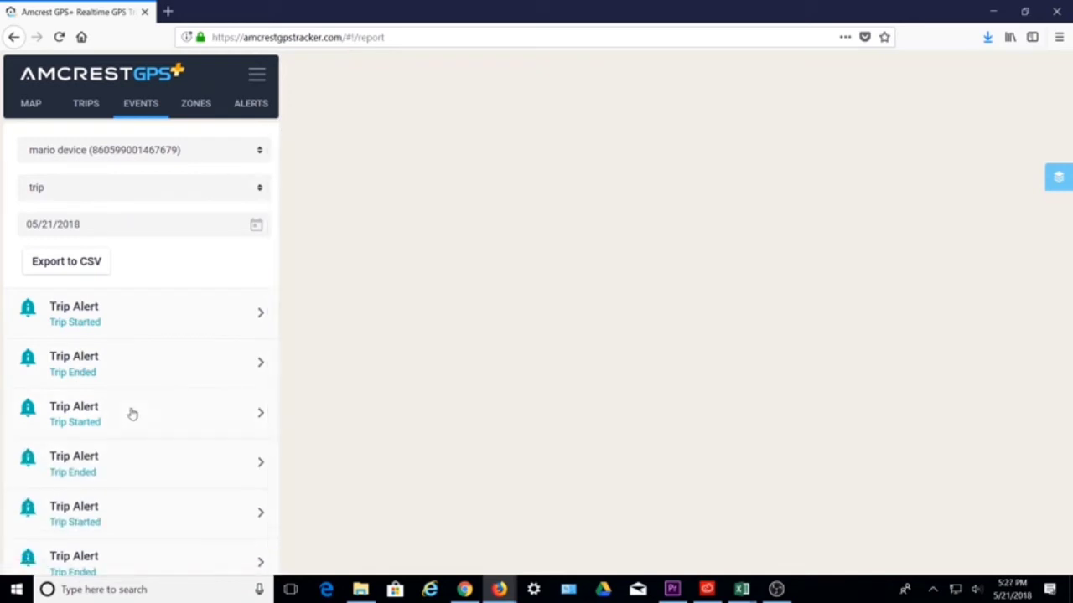
Export the trip events to 05_21_2018.csv, view it in Excel, close unsaved, and go to Zones
{"action": "left_click", "coordinate": [72, 265]}
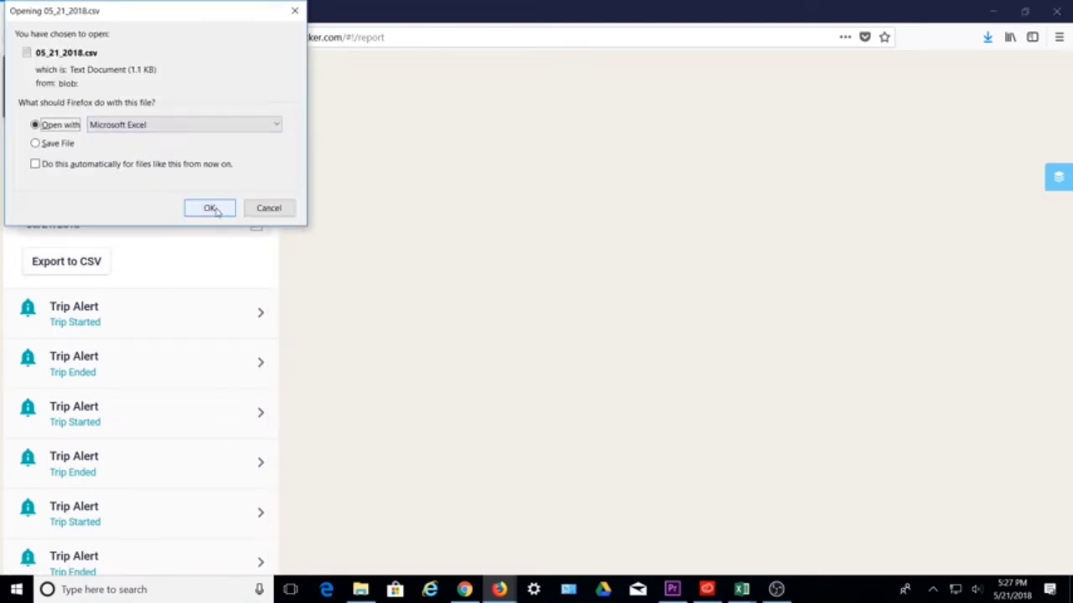
{"action": "left_click", "coordinate": [212, 208]}
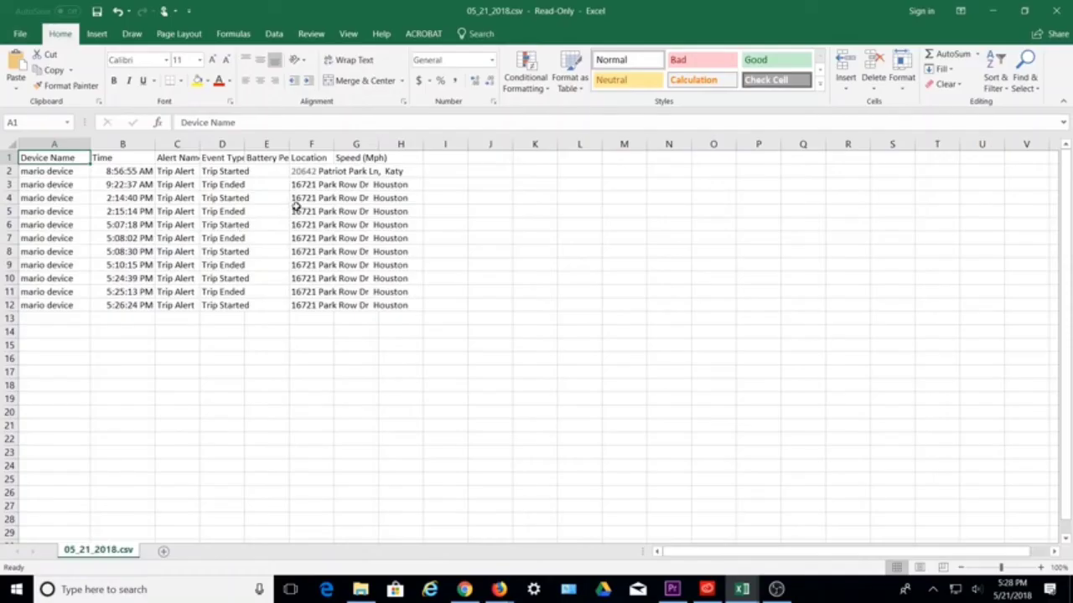
{"action": "key", "text": "alt+F4"}
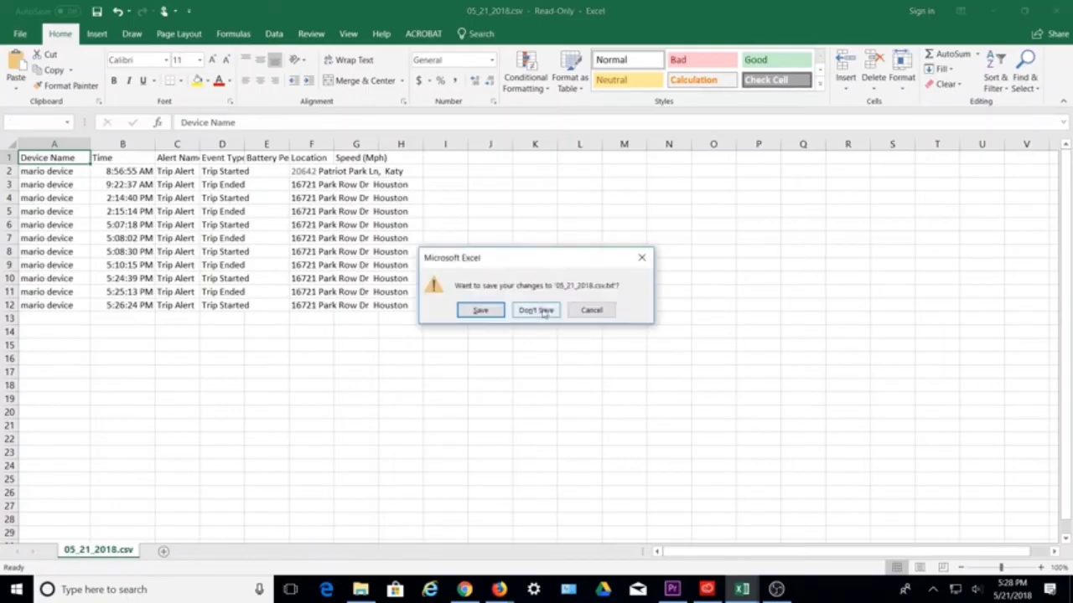
{"action": "key", "text": "n"}
{"action": "left_click", "coordinate": [198, 106]}
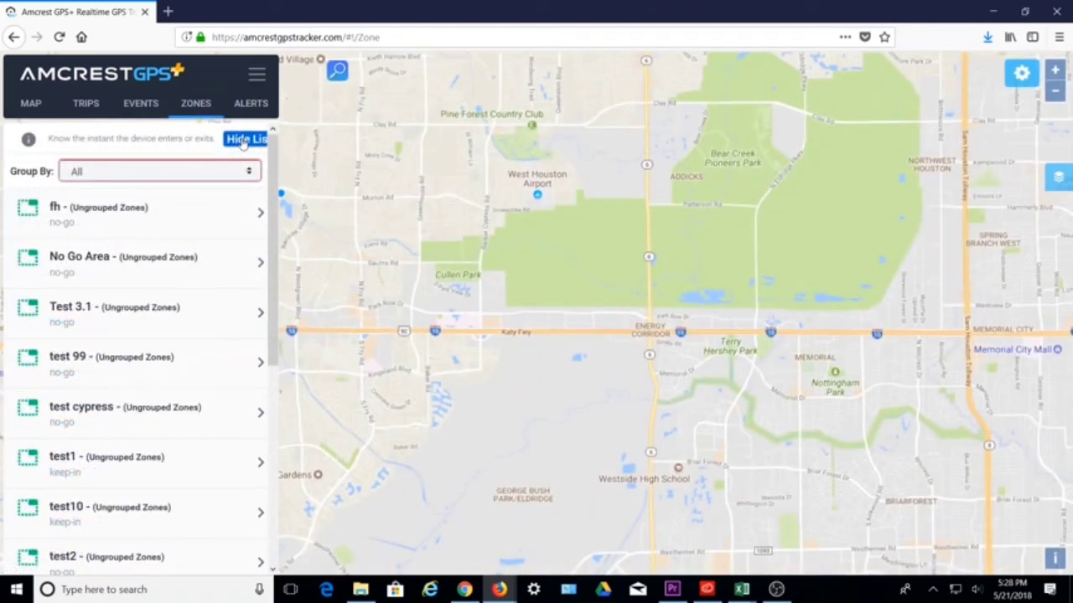
Hide the zone list, dismiss the custom zone intro, and zoom the map out westward
{"action": "left_click", "coordinate": [196, 105]}
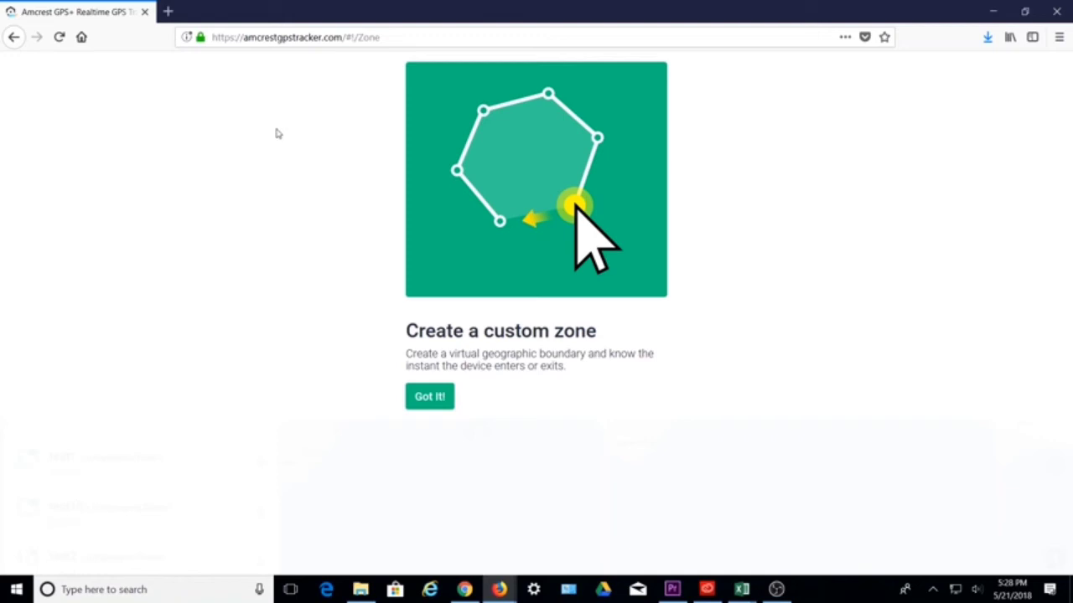
{"action": "left_click", "coordinate": [438, 401]}
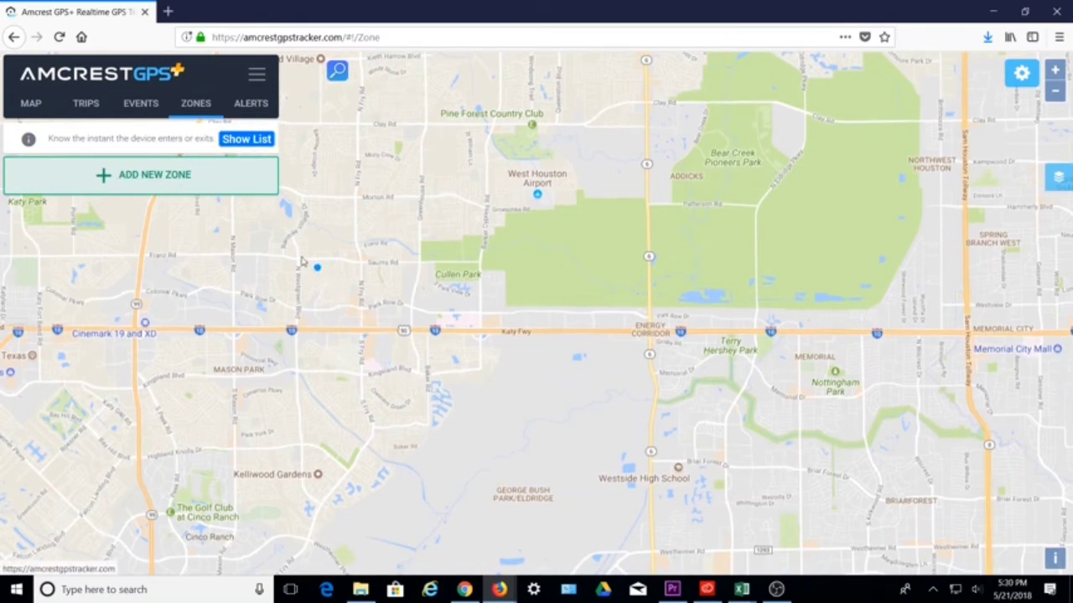
{"action": "scroll", "coordinate": [323, 247], "scroll_direction": "down", "scroll_amount": 1}
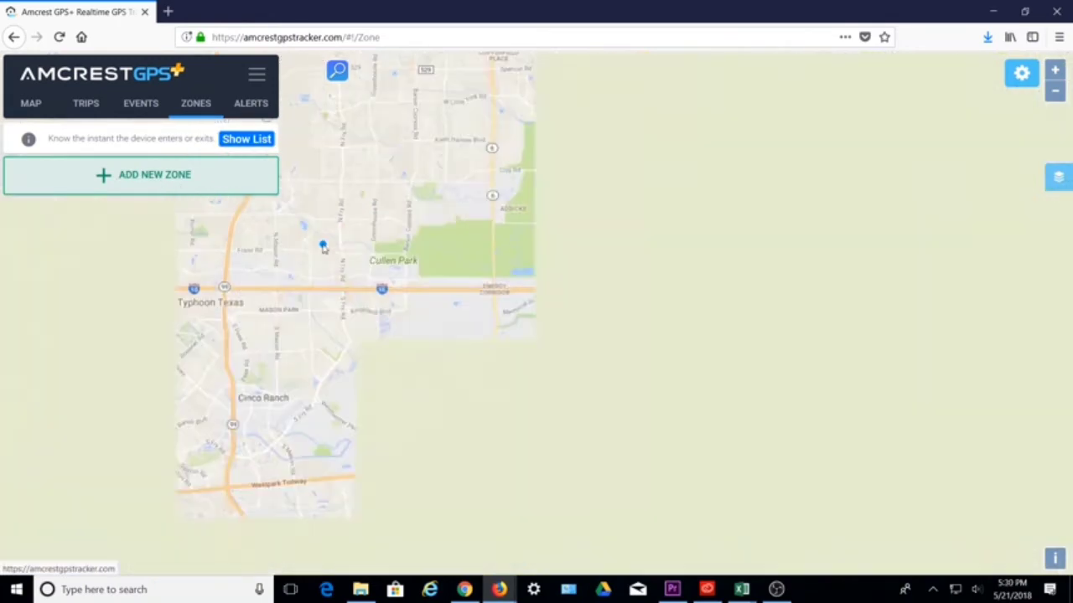
{"action": "scroll", "coordinate": [324, 247], "scroll_direction": "down", "scroll_amount": 3}
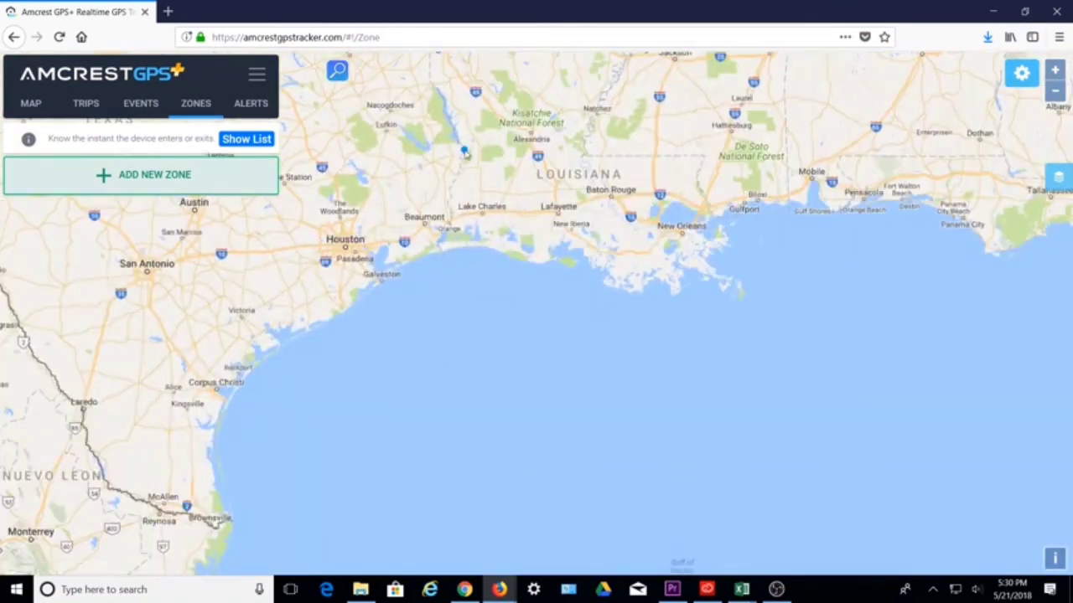
{"action": "mouse_move", "coordinate": [465, 154]}
{"action": "left_mouse_down"}
{"action": "mouse_move", "coordinate": [883, 220]}
{"action": "mouse_move", "coordinate": [953, 292]}
{"action": "left_mouse_up"}
Outline a closed polygon around Roswell, New Mexico, and start naming the zone
{"action": "left_click_drag", "start_coordinate": [692, 148], "coordinate": [586, 288]}
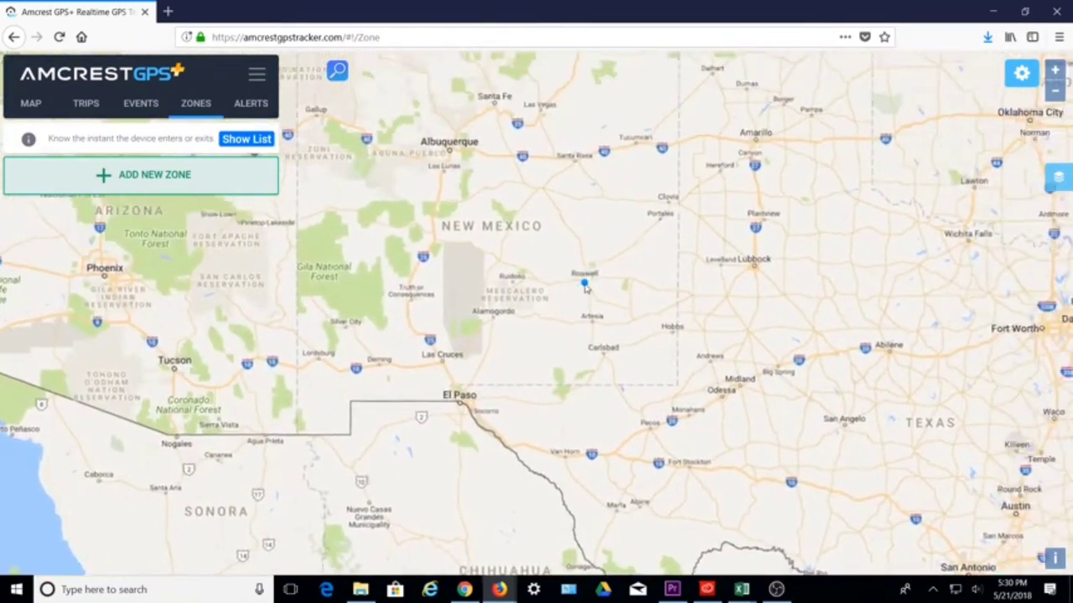
{"action": "scroll", "coordinate": [586, 287], "scroll_direction": "up", "scroll_amount": 5}
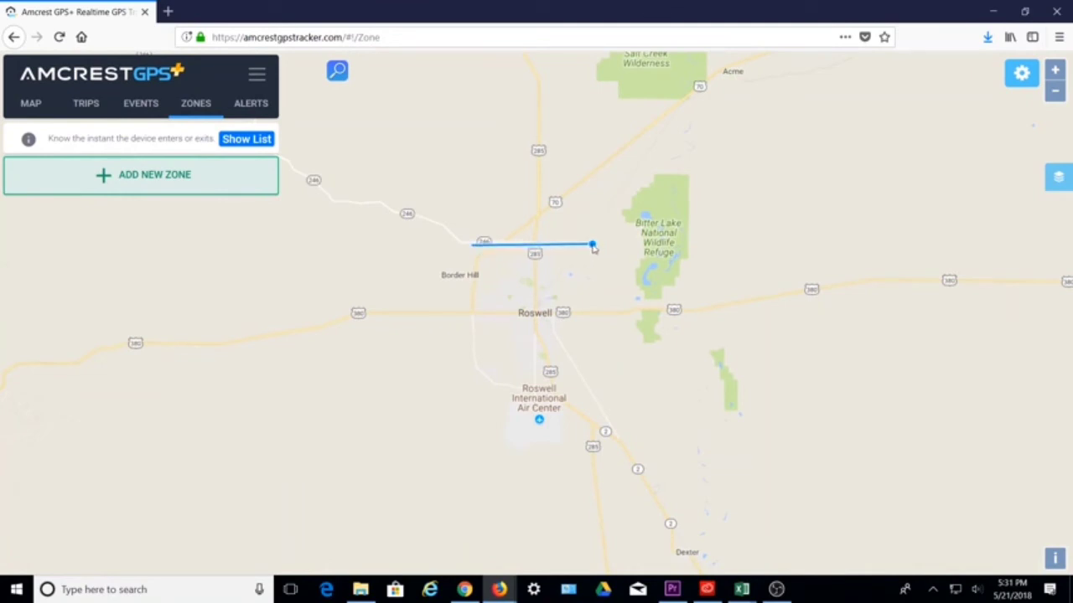
{"action": "left_click", "coordinate": [593, 246]}
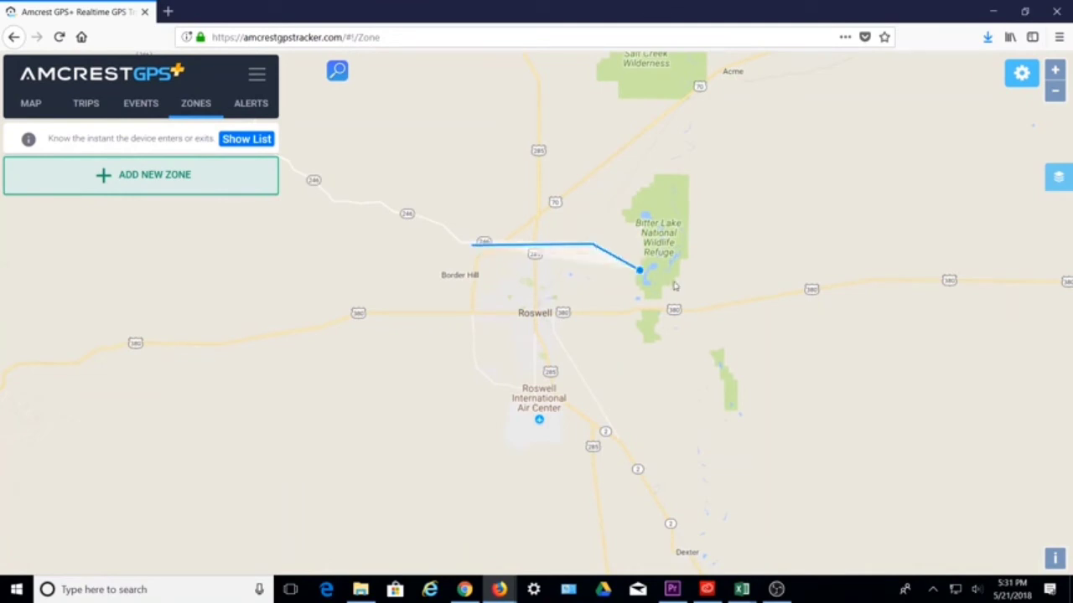
{"action": "left_click", "coordinate": [762, 307]}
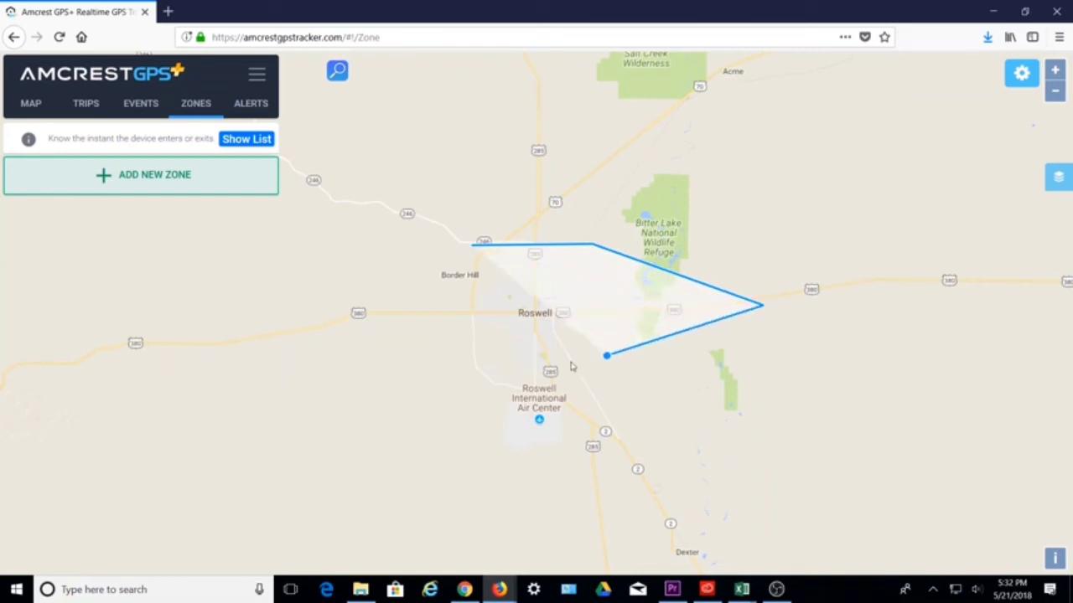
{"action": "left_click", "coordinate": [533, 385]}
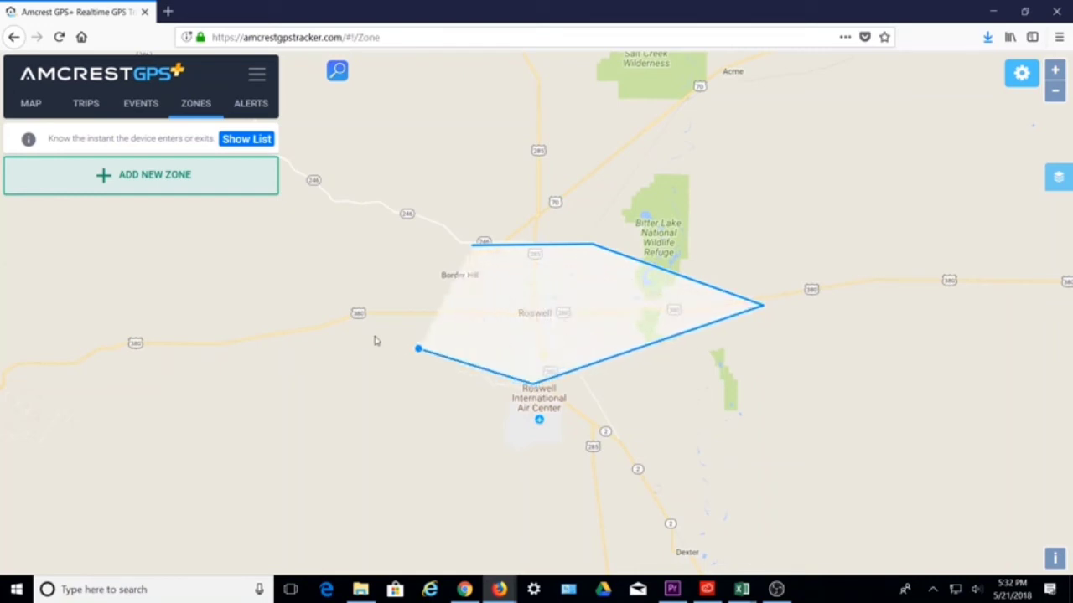
{"action": "left_click", "coordinate": [323, 316]}
{"action": "left_click", "coordinate": [473, 245]}
{"action": "left_click", "coordinate": [548, 270]}
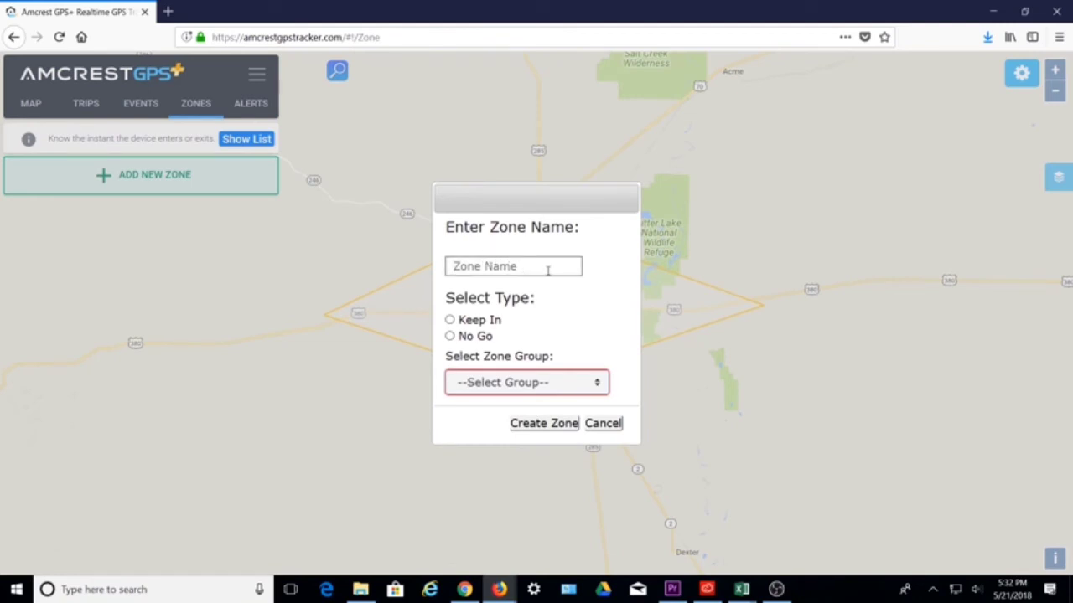
Name the zone 'Area 51 - No Go', set it to No Go type, and create it
{"action": "type", "text": "Area 51 - No Go"}
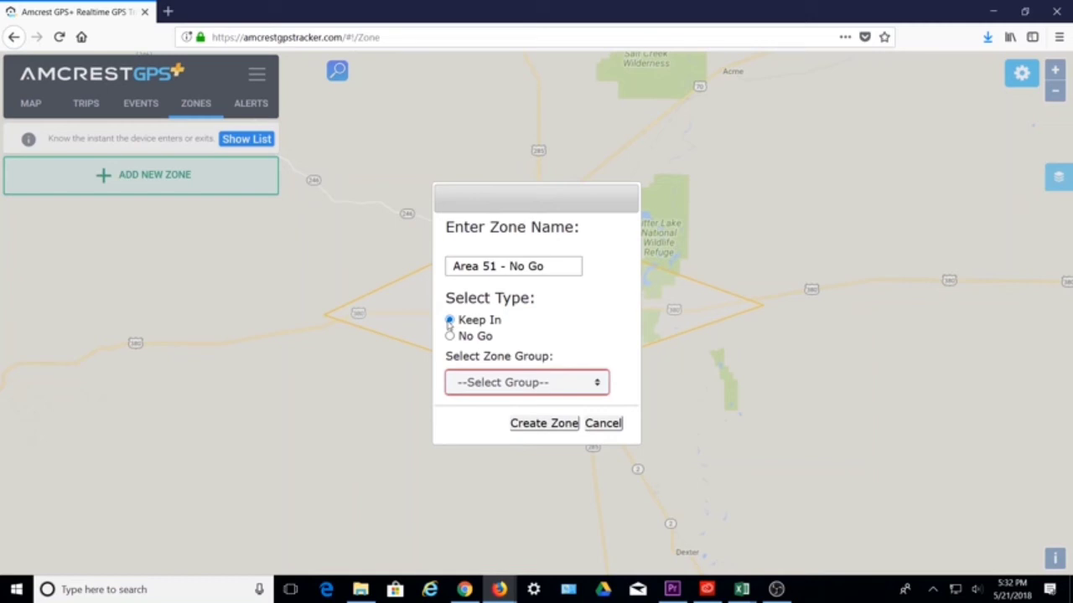
{"action": "left_click", "coordinate": [450, 336]}
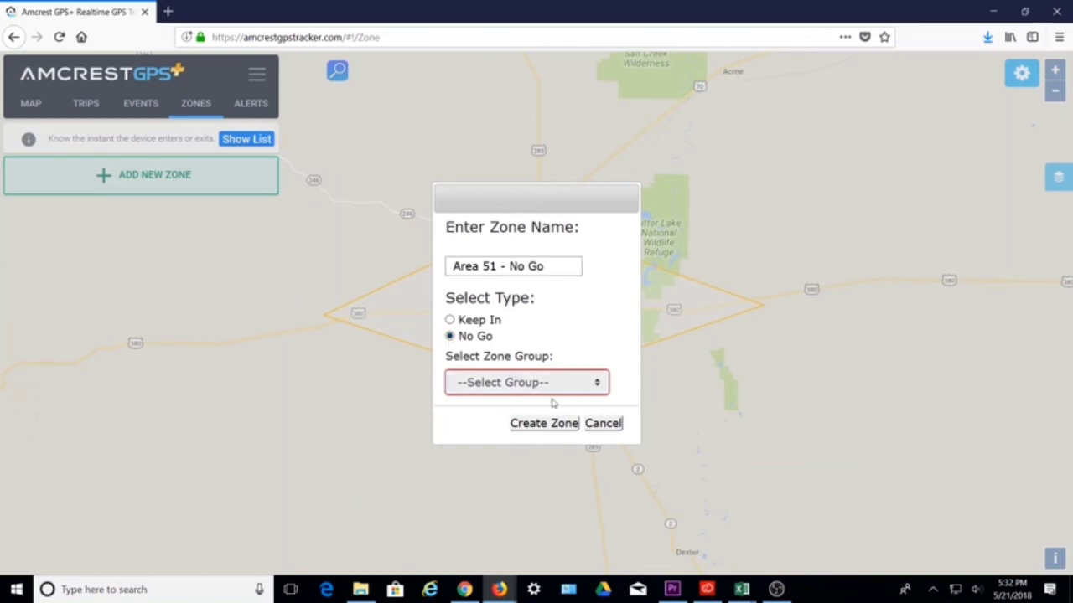
{"action": "left_click", "coordinate": [553, 429]}
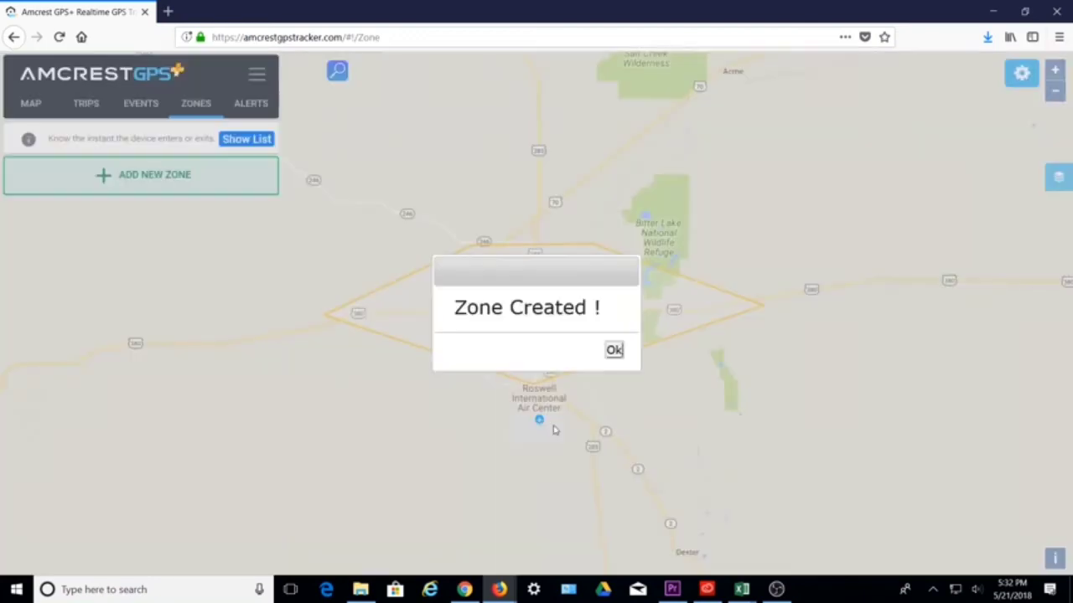
{"action": "left_click", "coordinate": [614, 351]}
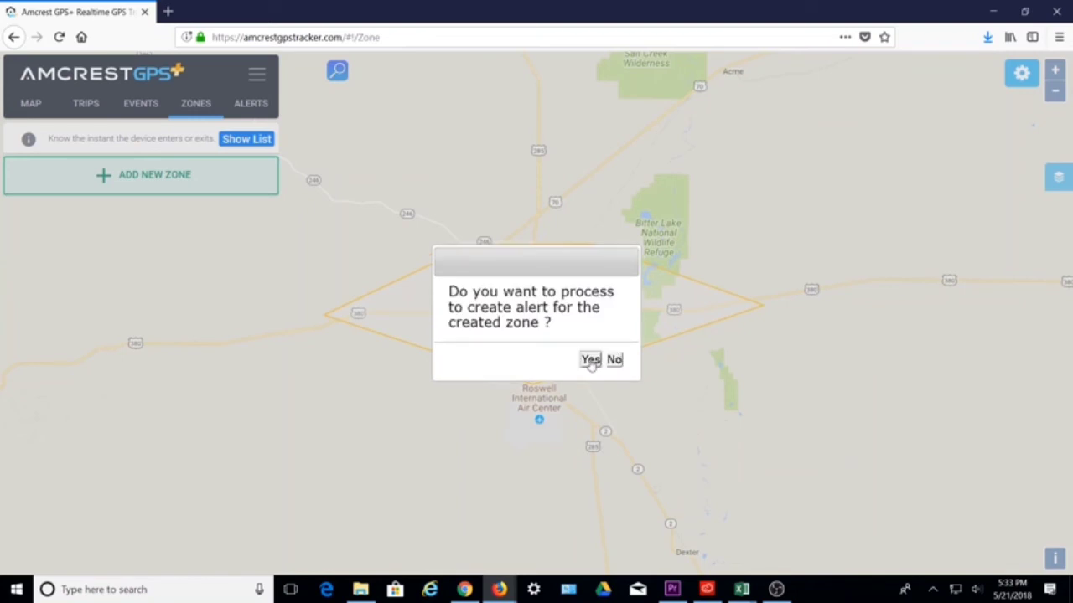
Start an alert named 'Area 51 Trespasser' for the second listed tracker
{"action": "left_click", "coordinate": [591, 360]}
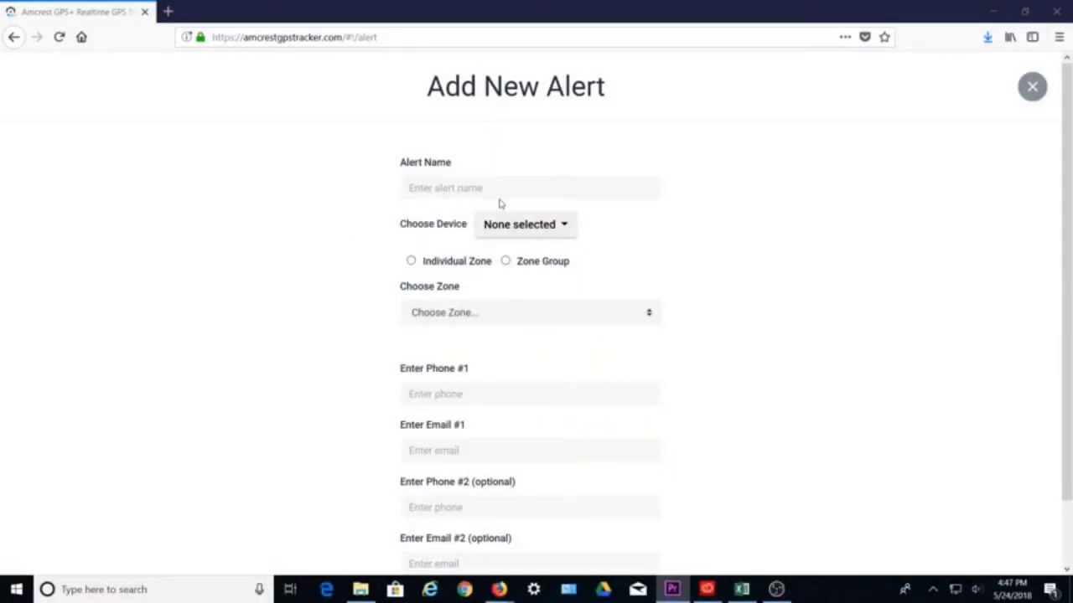
{"action": "left_click", "coordinate": [523, 187]}
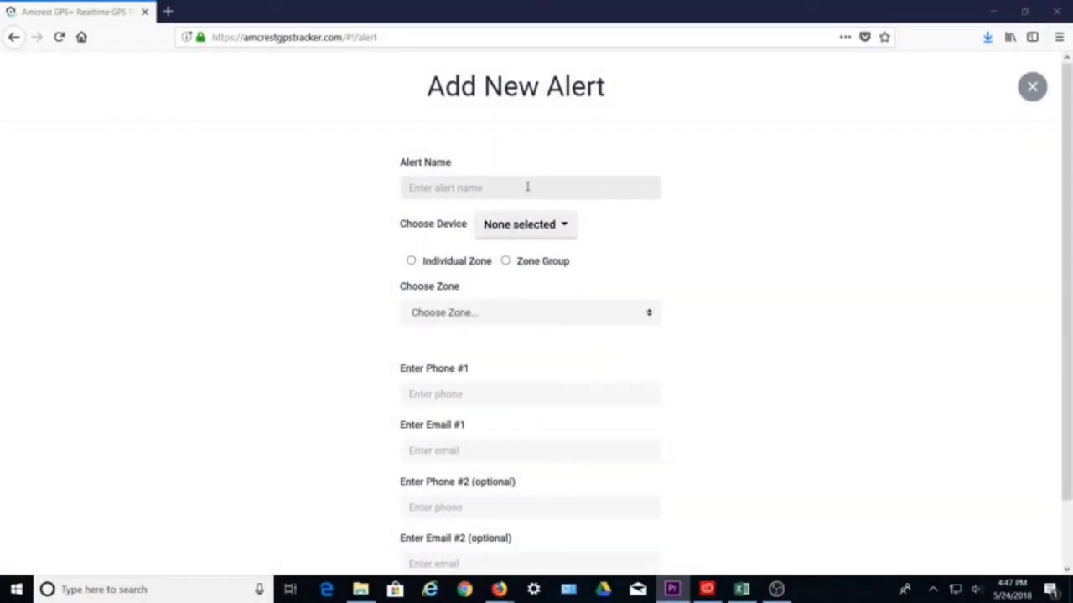
{"action": "type", "text": "Area"}
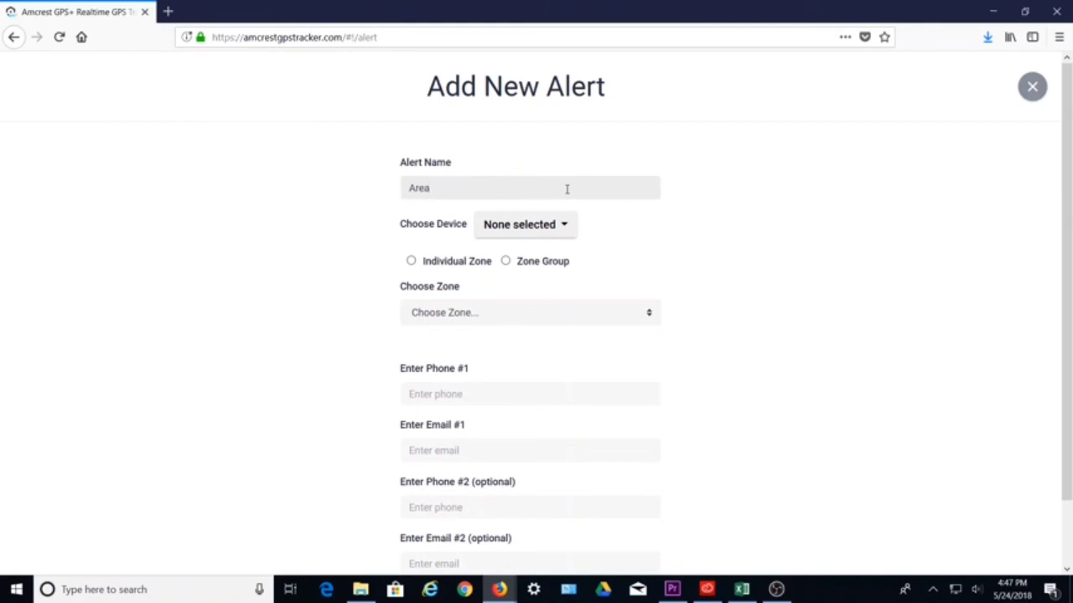
{"action": "type", "text": " 51 Trespass"}
{"action": "type", "text": "er"}
{"action": "left_click", "coordinate": [563, 224]}
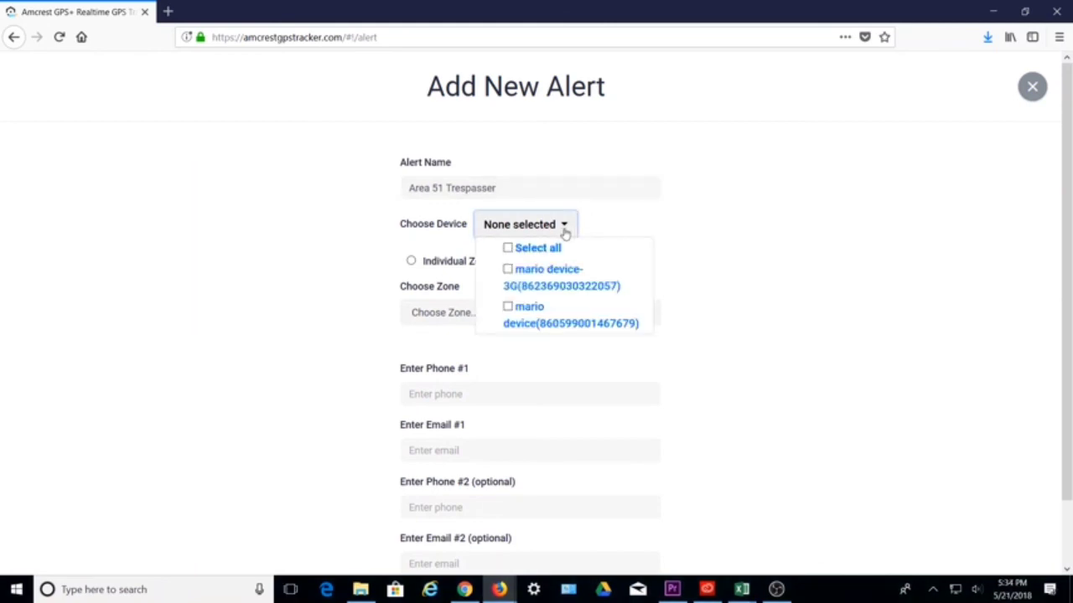
{"action": "left_click", "coordinate": [508, 307]}
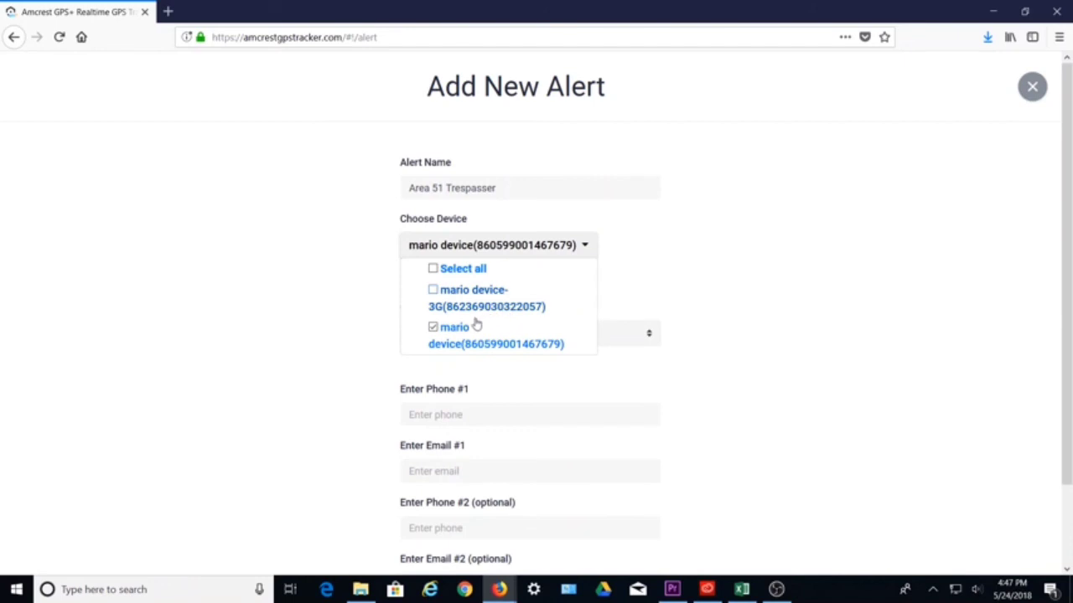
{"action": "left_click", "coordinate": [637, 257]}
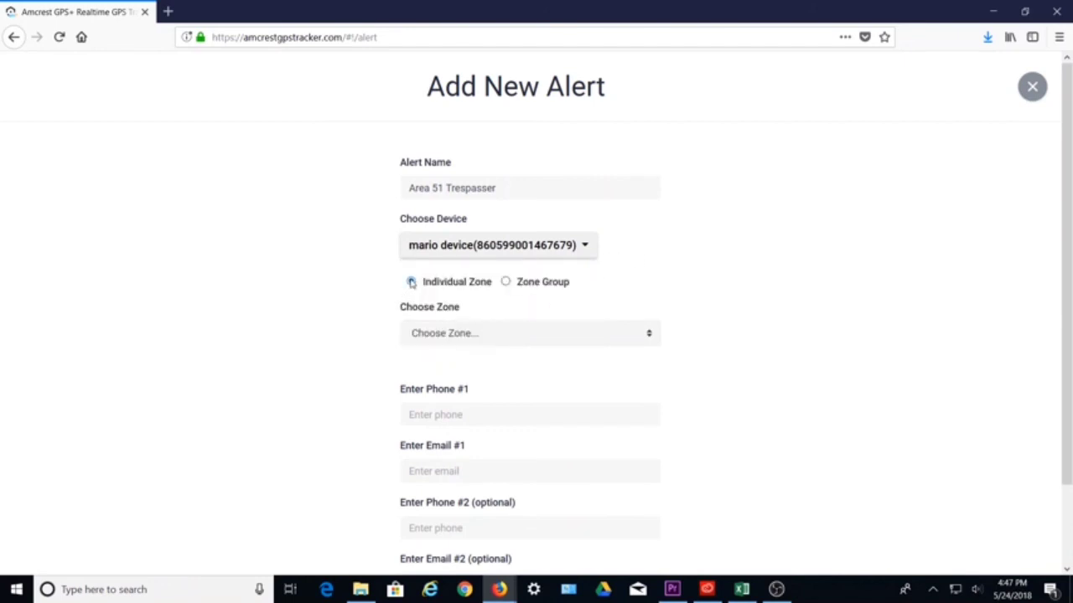
Assign the Area 51 - No Go zone and enter the contact phone number and e-mail
{"action": "left_click", "coordinate": [611, 332]}
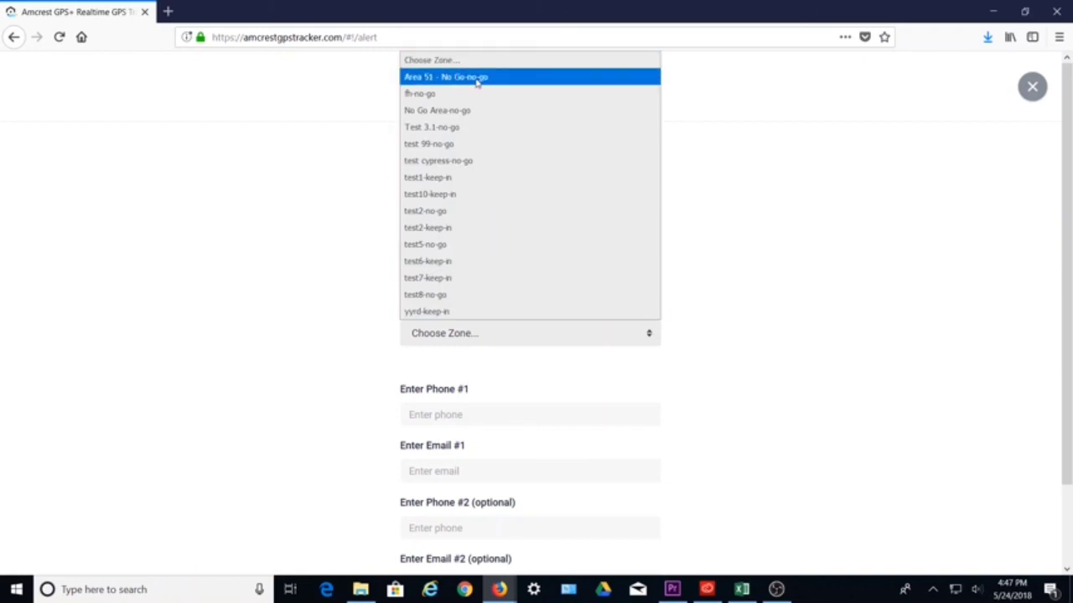
{"action": "left_click", "coordinate": [476, 79]}
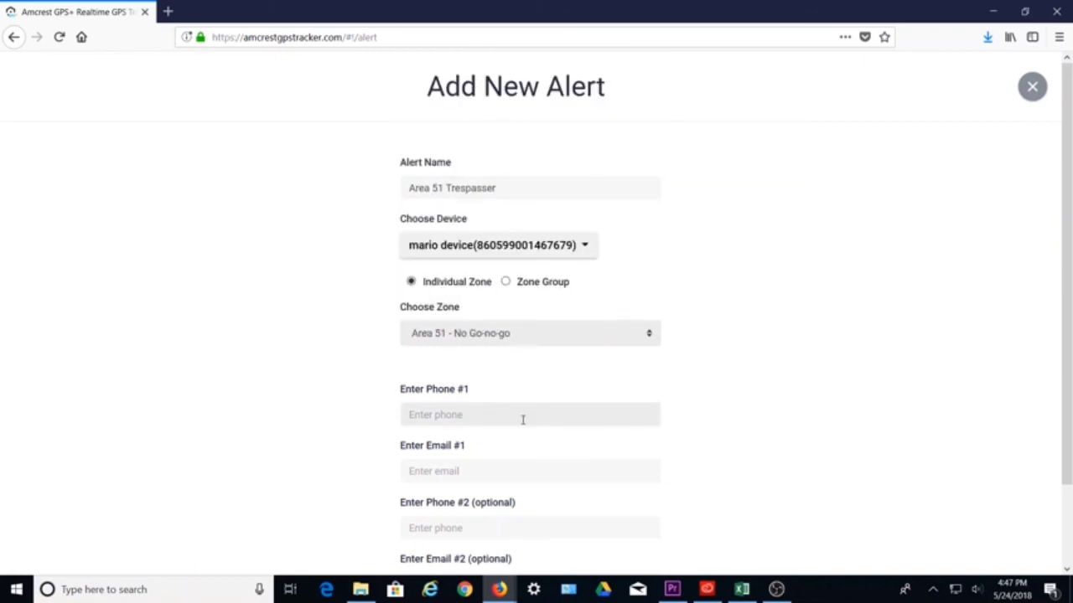
{"action": "type", "text": "2815555555"}
{"action": "key", "text": "Tab"}
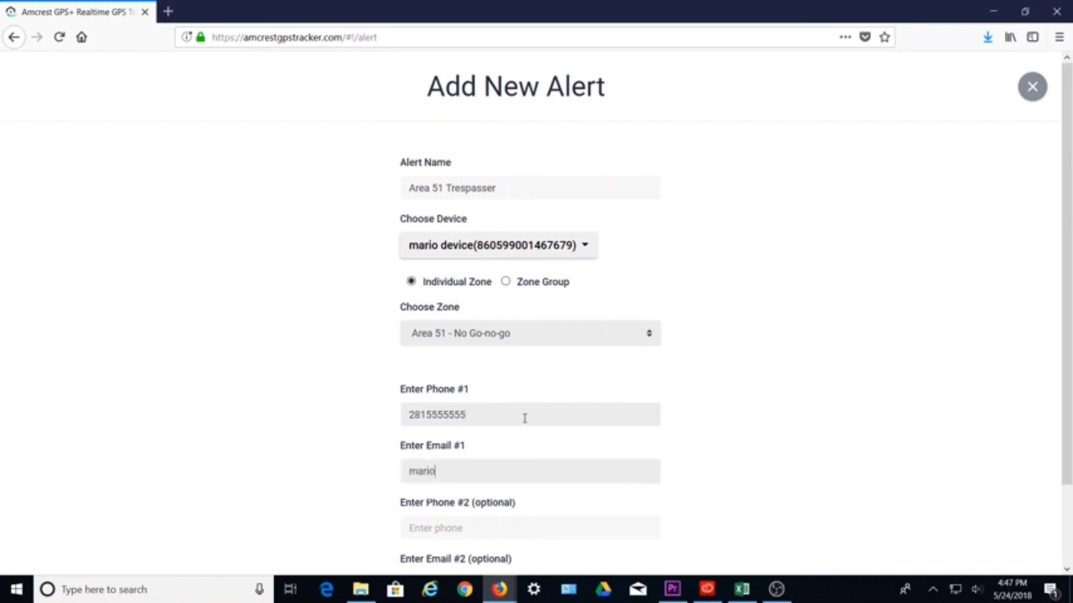
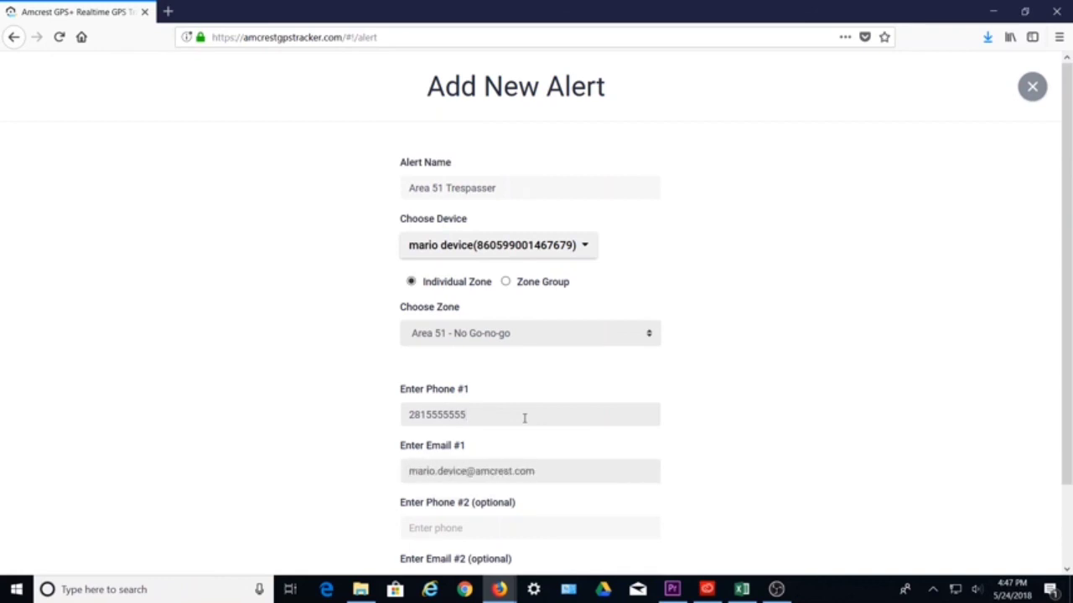
{"action": "scroll", "coordinate": [694, 481], "scroll_direction": "down", "scroll_amount": 2}
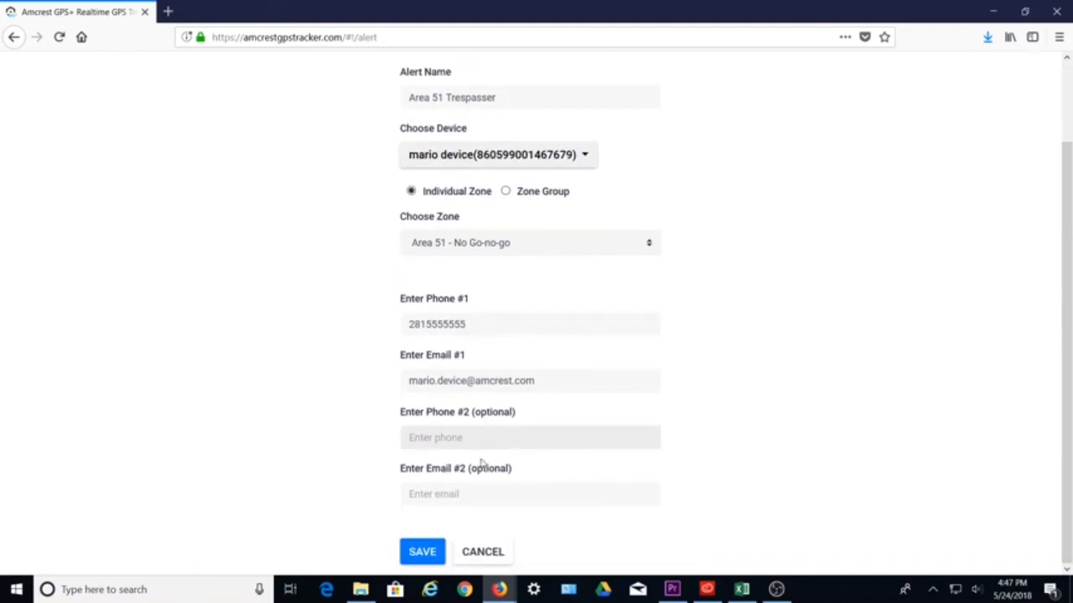
Save the alert and confirm Area 51 Trespasser appears in the Alerts list
{"action": "left_click", "coordinate": [424, 558]}
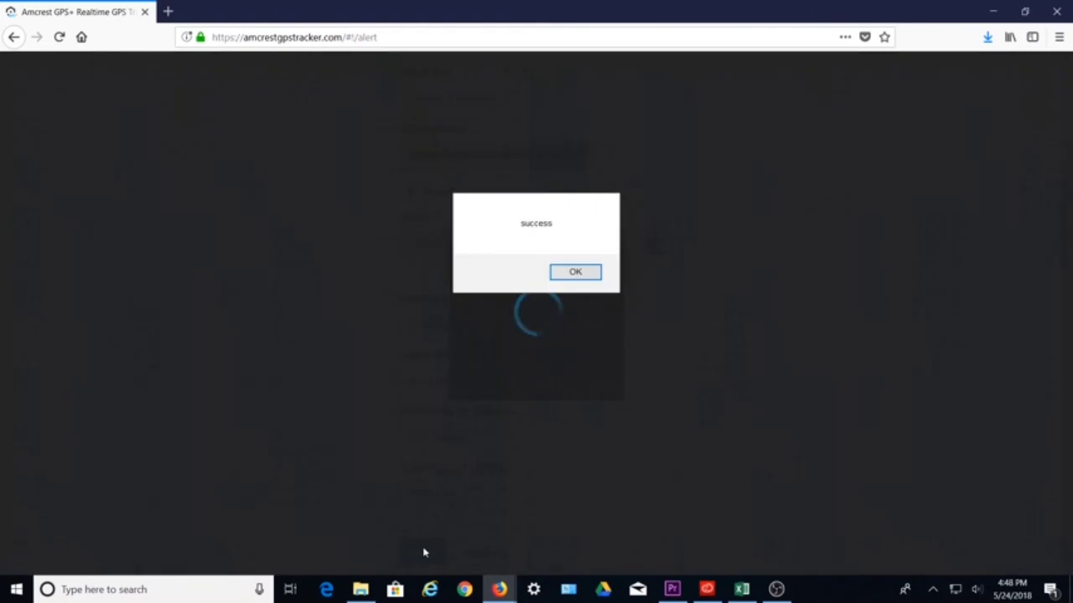
{"action": "left_click", "coordinate": [575, 272]}
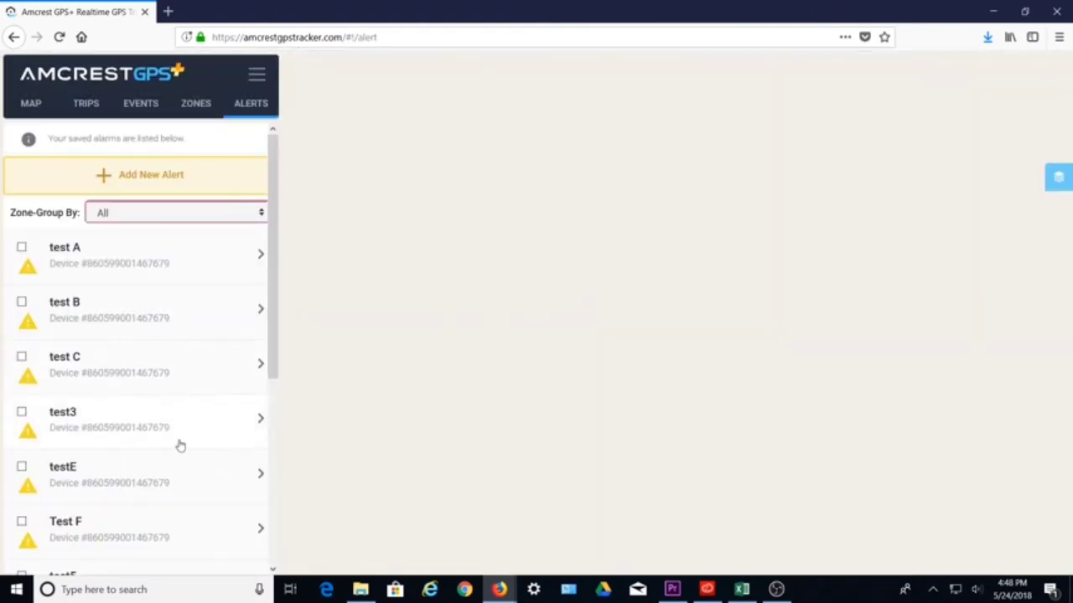
{"action": "scroll", "coordinate": [184, 427], "scroll_direction": "down", "scroll_amount": 4}
{"action": "left_click", "coordinate": [191, 545]}
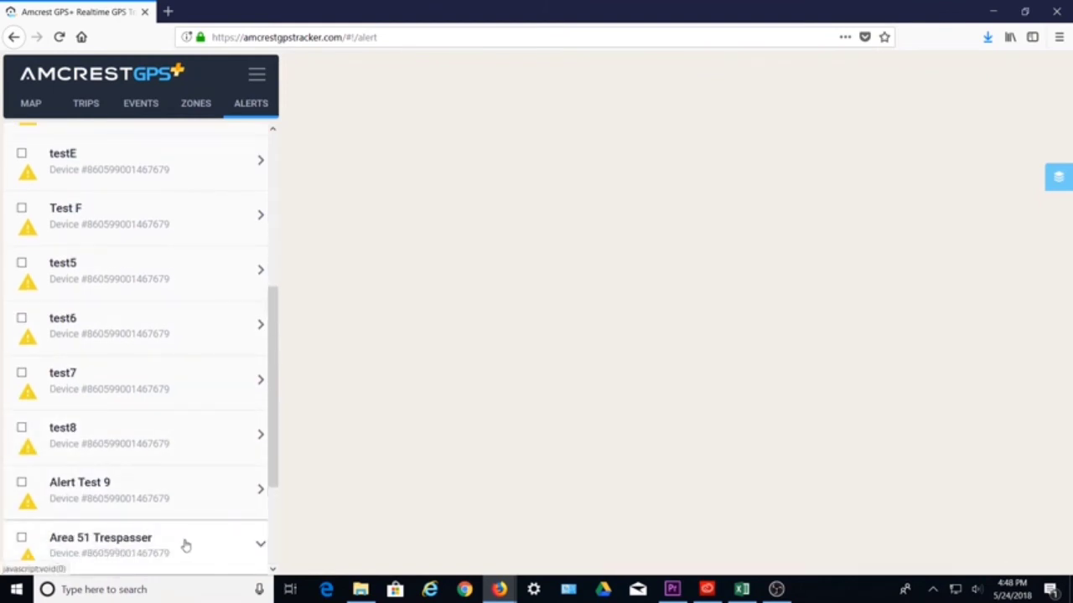
{"action": "scroll", "coordinate": [138, 517], "scroll_direction": "down", "scroll_amount": 2}
{"action": "left_click", "coordinate": [176, 382]}
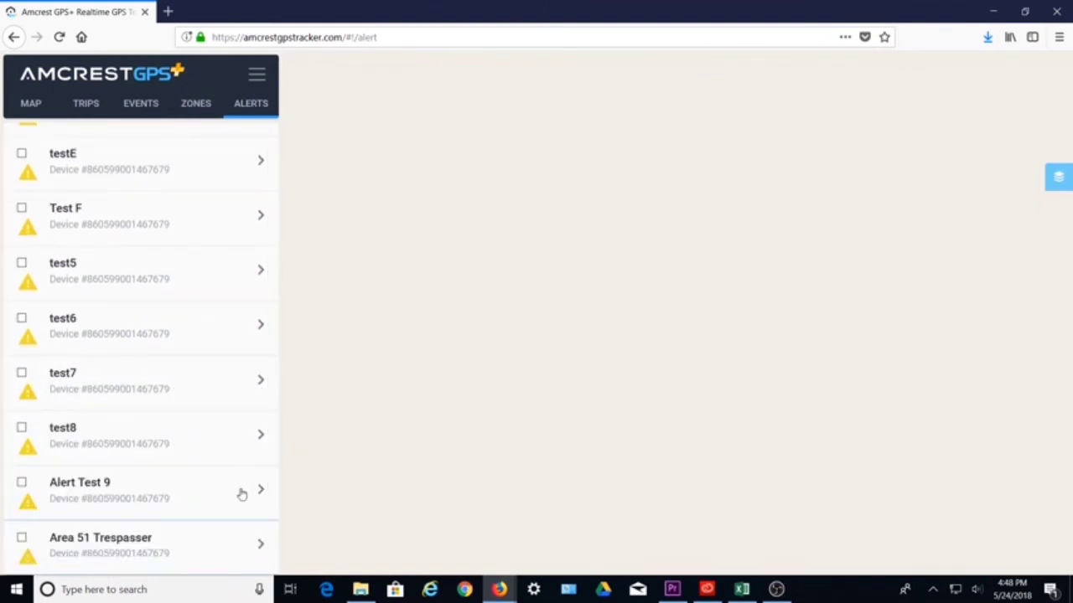
Return to the Map page and zoom out to the active device near Houston
{"action": "left_click", "coordinate": [29, 103]}
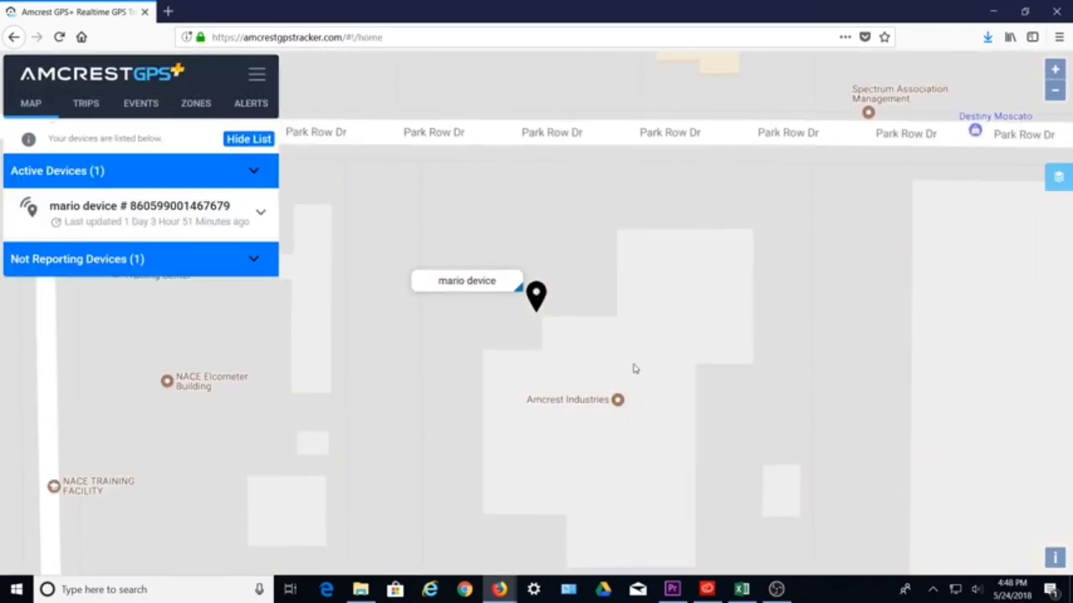
{"action": "scroll", "coordinate": [634, 370], "scroll_direction": "down", "scroll_amount": 8}
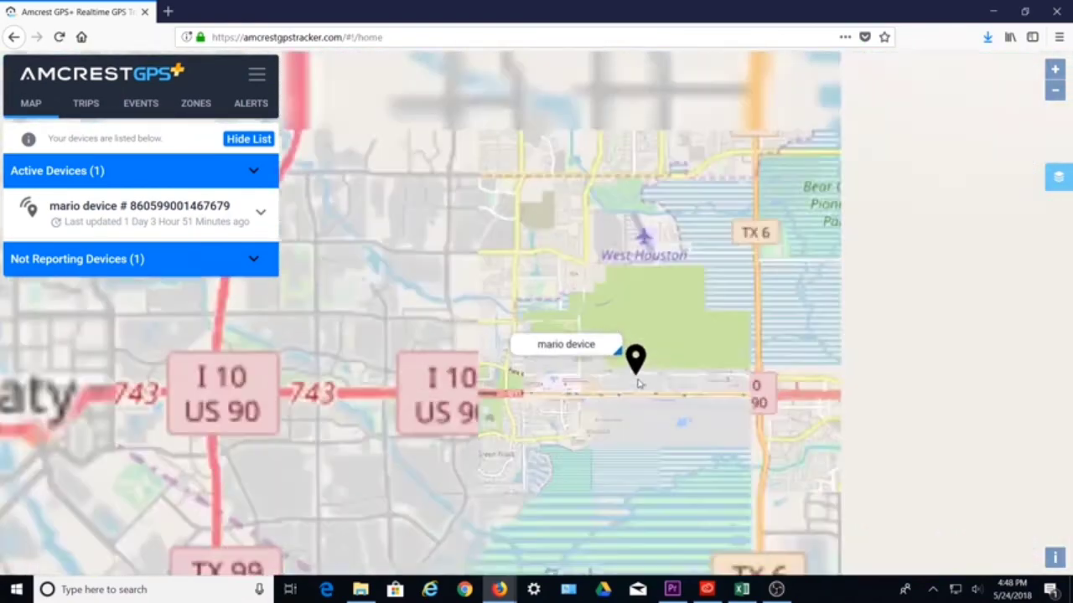
{"action": "scroll", "coordinate": [637, 387], "scroll_direction": "down", "scroll_amount": 2}
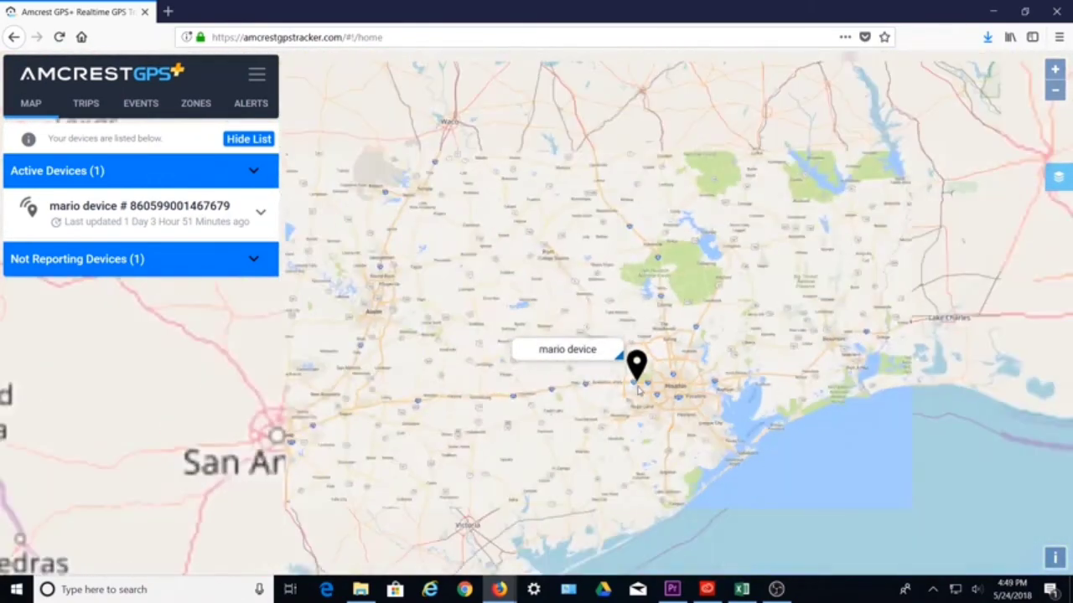
{"action": "scroll", "coordinate": [639, 390], "scroll_direction": "down", "scroll_amount": 4}
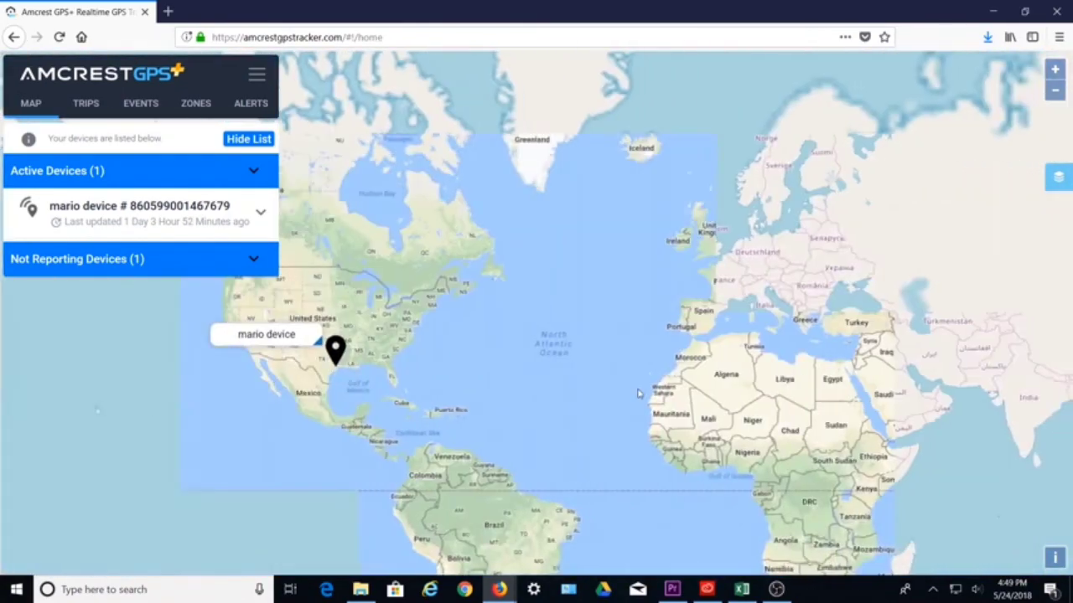